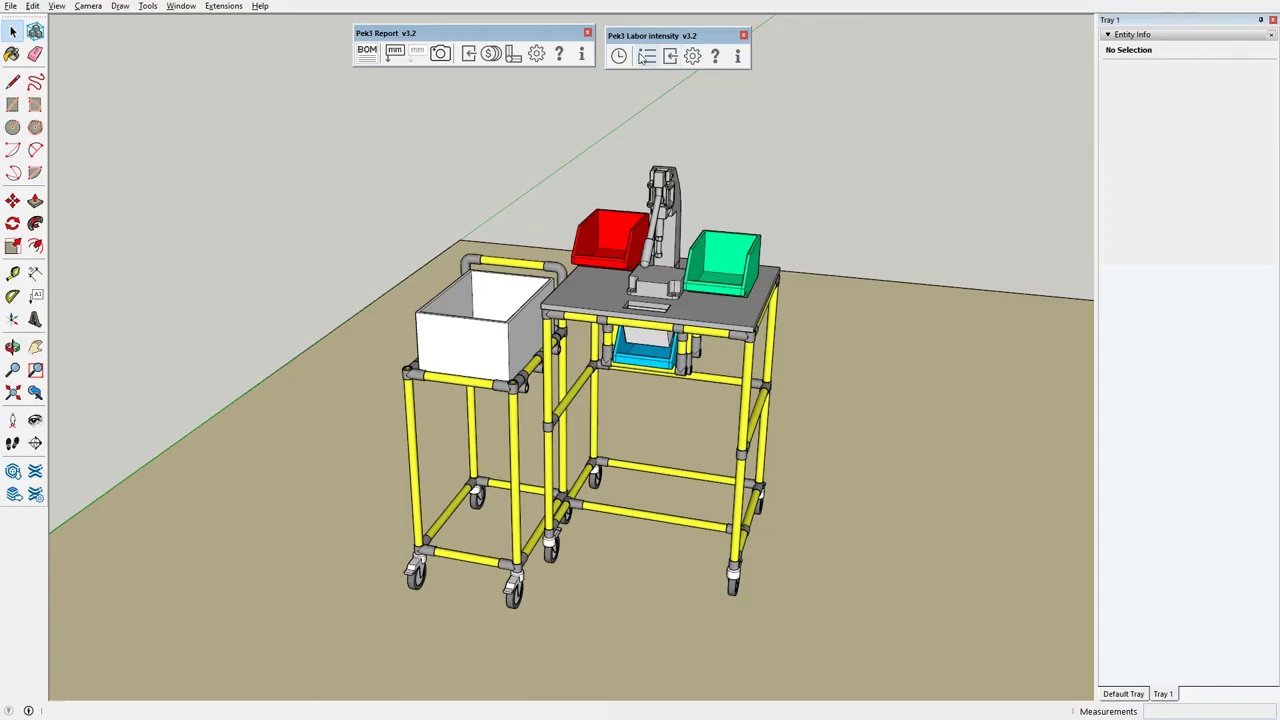
# - Generate the Pek3 material and labor intensity reports for the trolley and review them (3h 50m 32s)
pyautogui.click(618, 57)
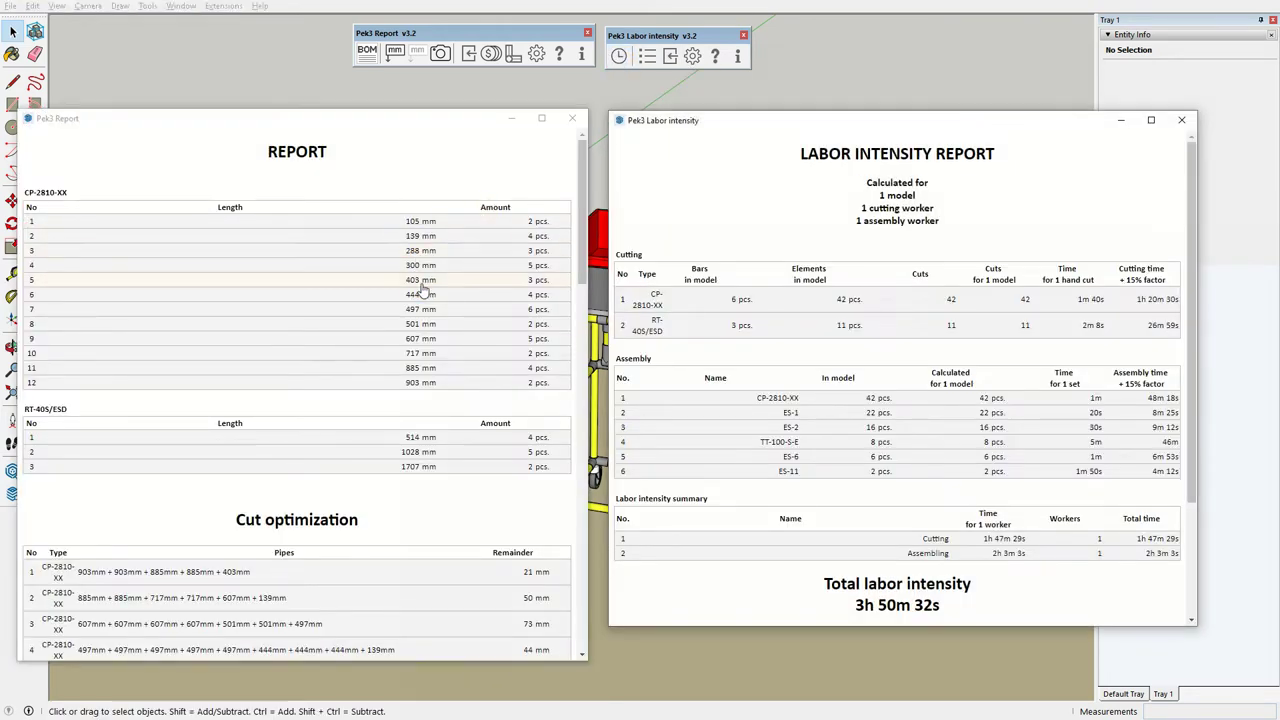
pyautogui.scroll(-3, 422, 295)
pyautogui.scroll(-6, 403, 314)
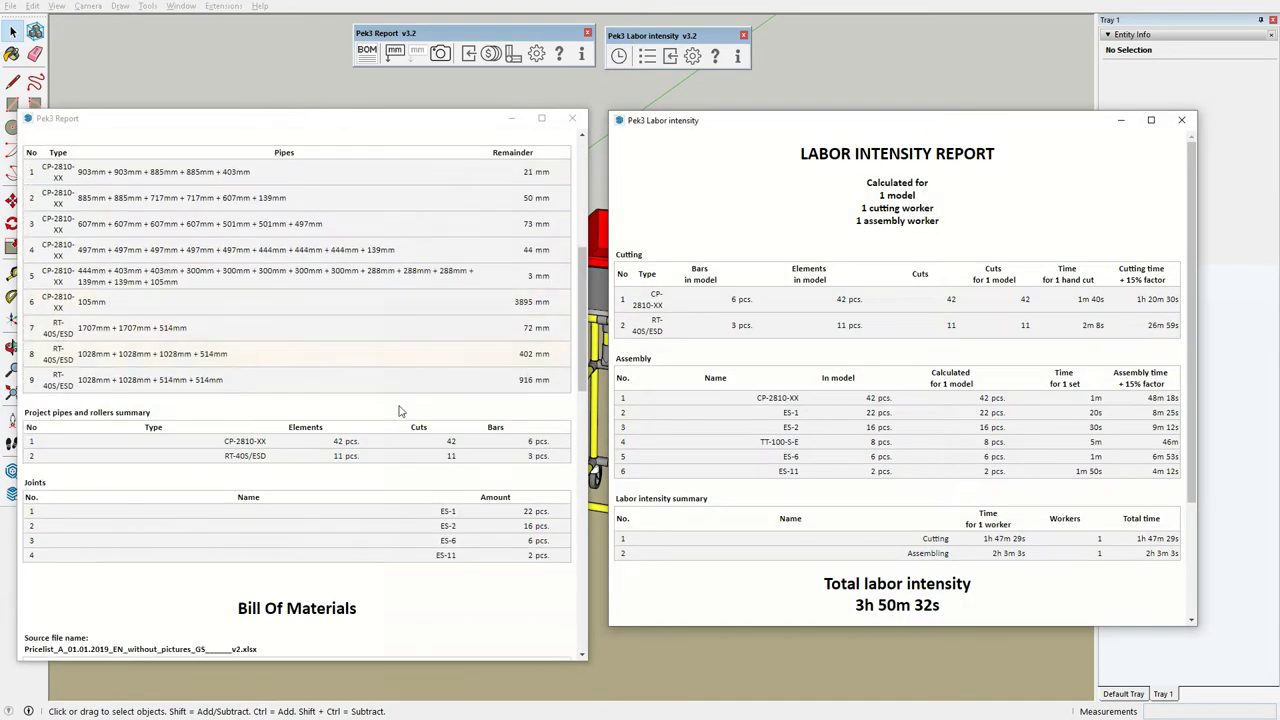
pyautogui.scroll(-1, 407, 458)
pyautogui.scroll(-3, 407, 458)
pyautogui.scroll(-2, 407, 458)
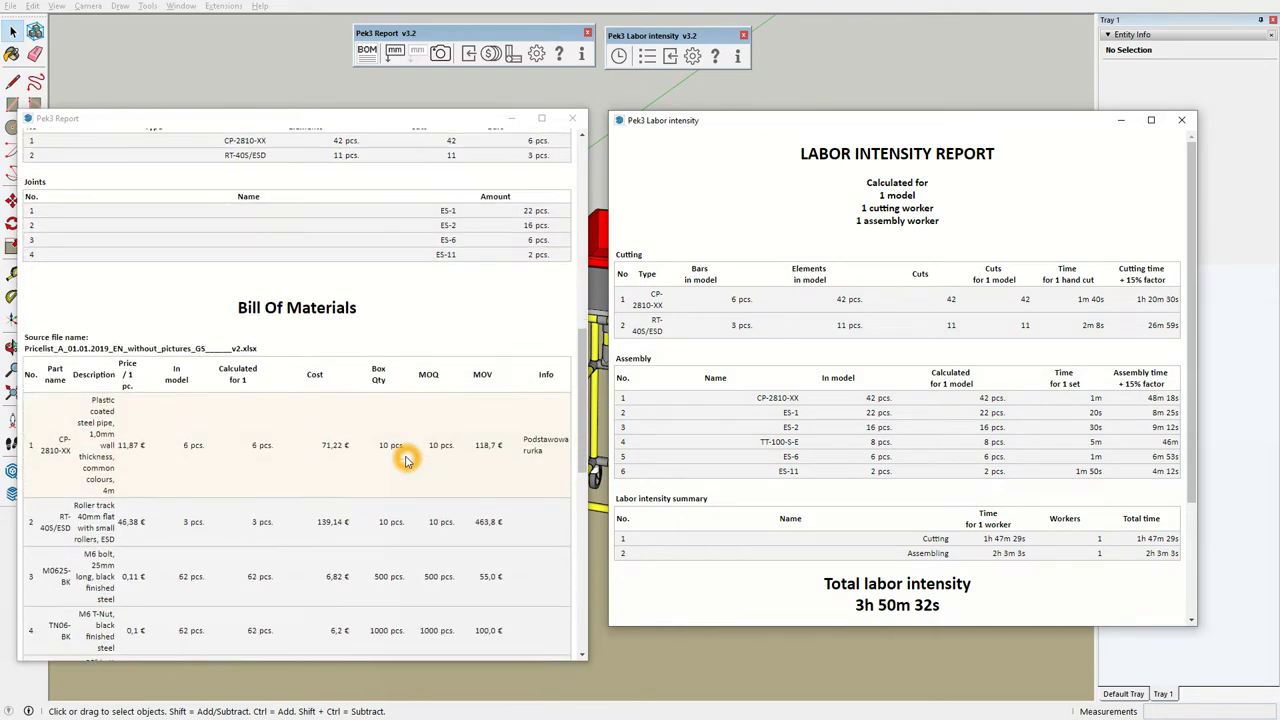
pyautogui.scroll(-1, 407, 460)
pyautogui.scroll(-2, 407, 460)
pyautogui.scroll(-1, 553, 482)
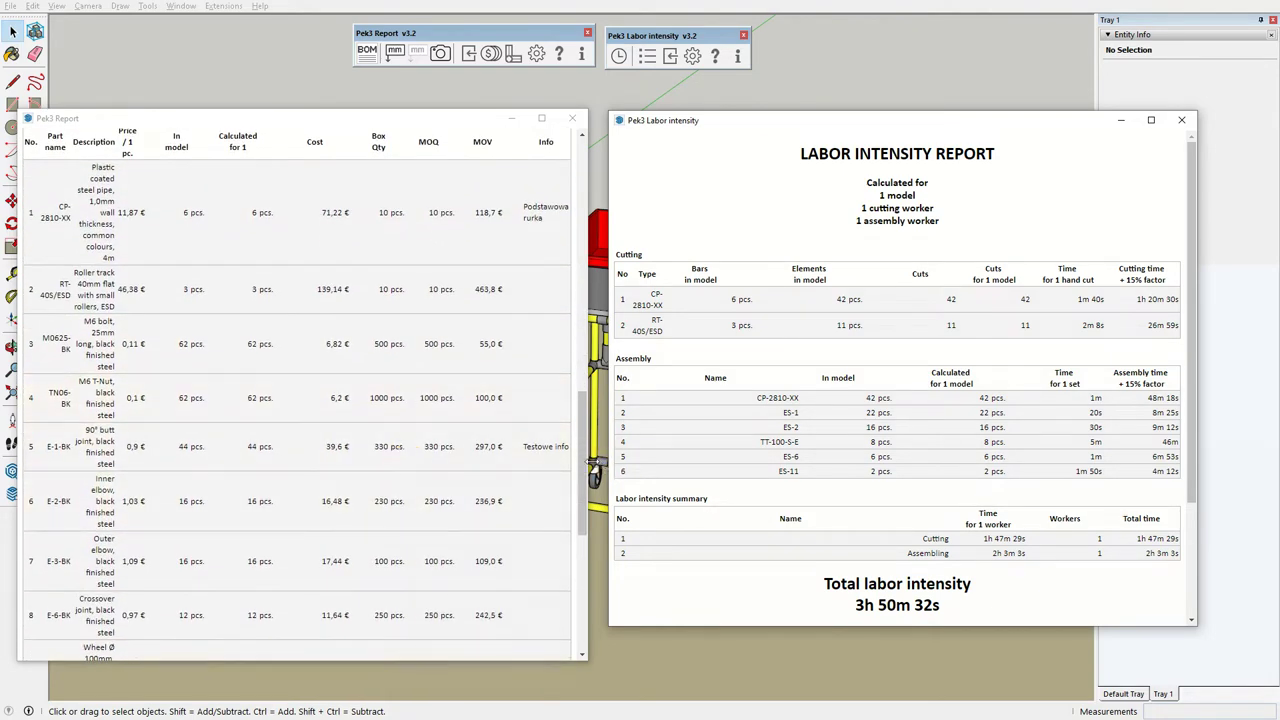
# - Widen the report window and check the 'Calculated for 1 model' note
pyautogui.moveTo(592, 462); pyautogui.dragTo(1198, 451)
pyautogui.click(694, 461)
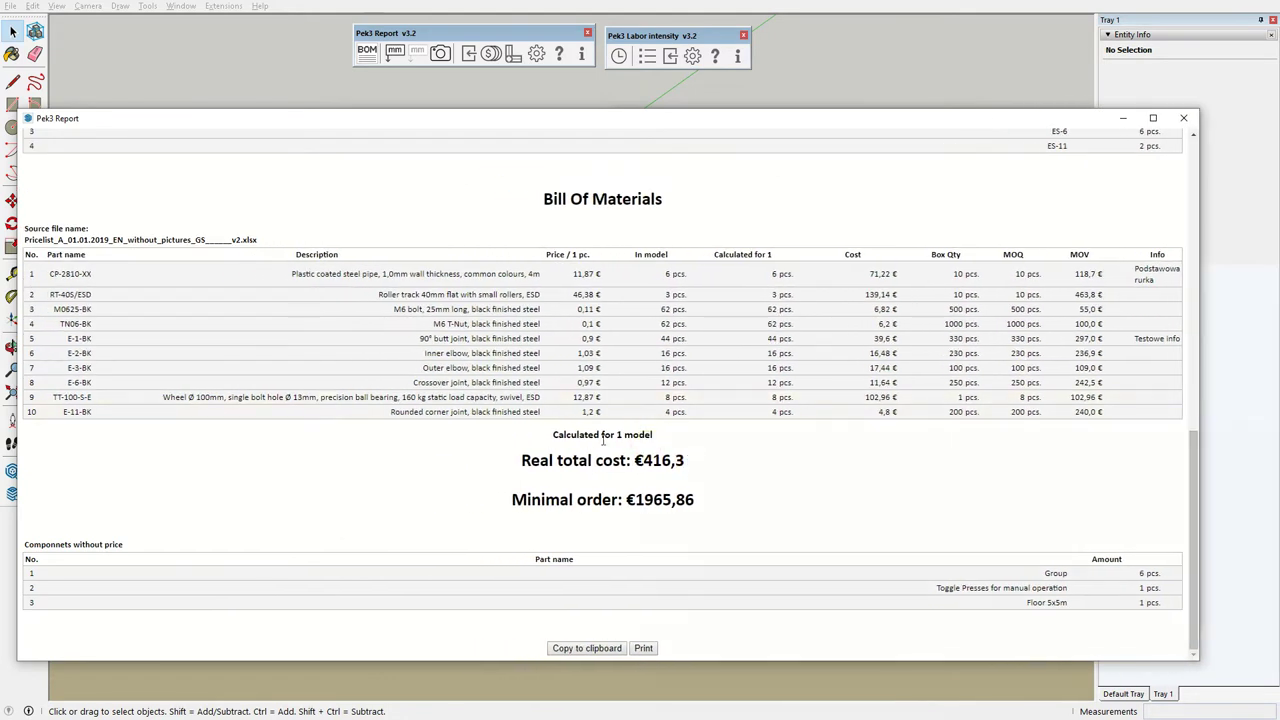
pyautogui.moveTo(555, 434); pyautogui.dragTo(663, 435)
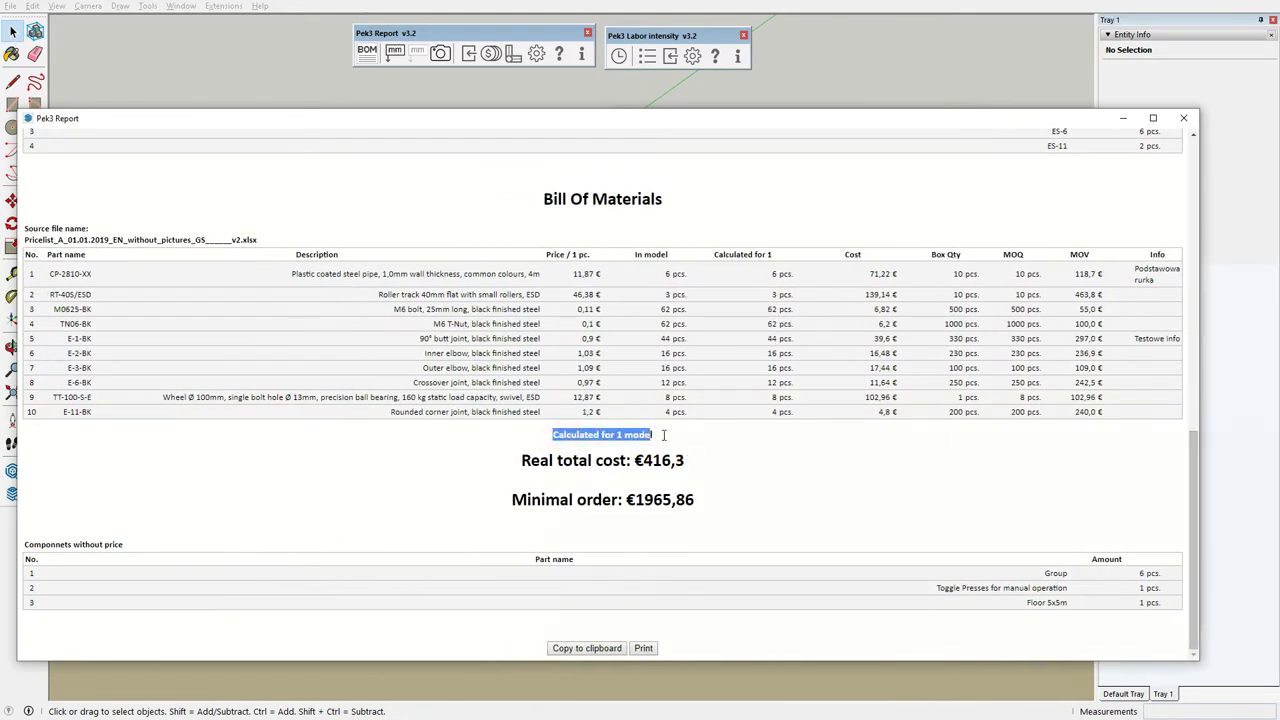
# - Set Pek3 report Calculate for to 3 models and regenerate the BOM, totaling €1248,9
pyautogui.click(537, 54)
pyautogui.moveTo(146, 105); pyautogui.dragTo(266, 113)
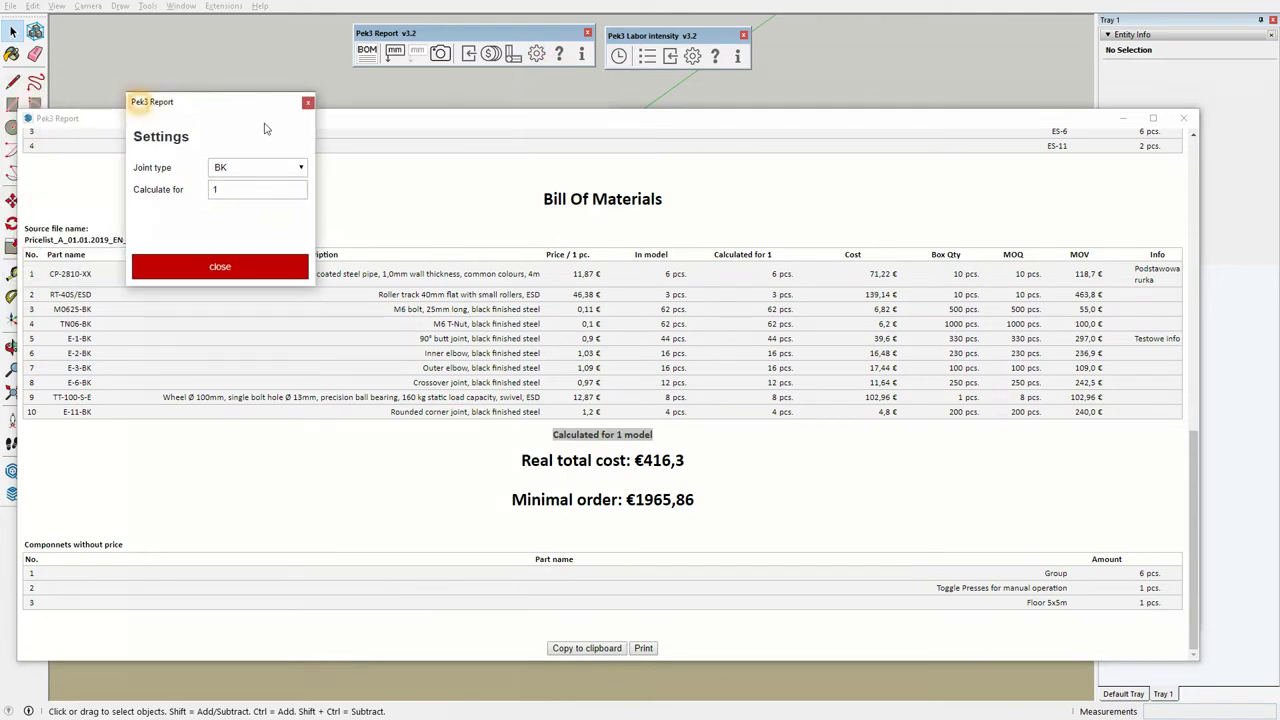
pyautogui.click(225, 189)
pyautogui.click(253, 227)
pyautogui.write('3')
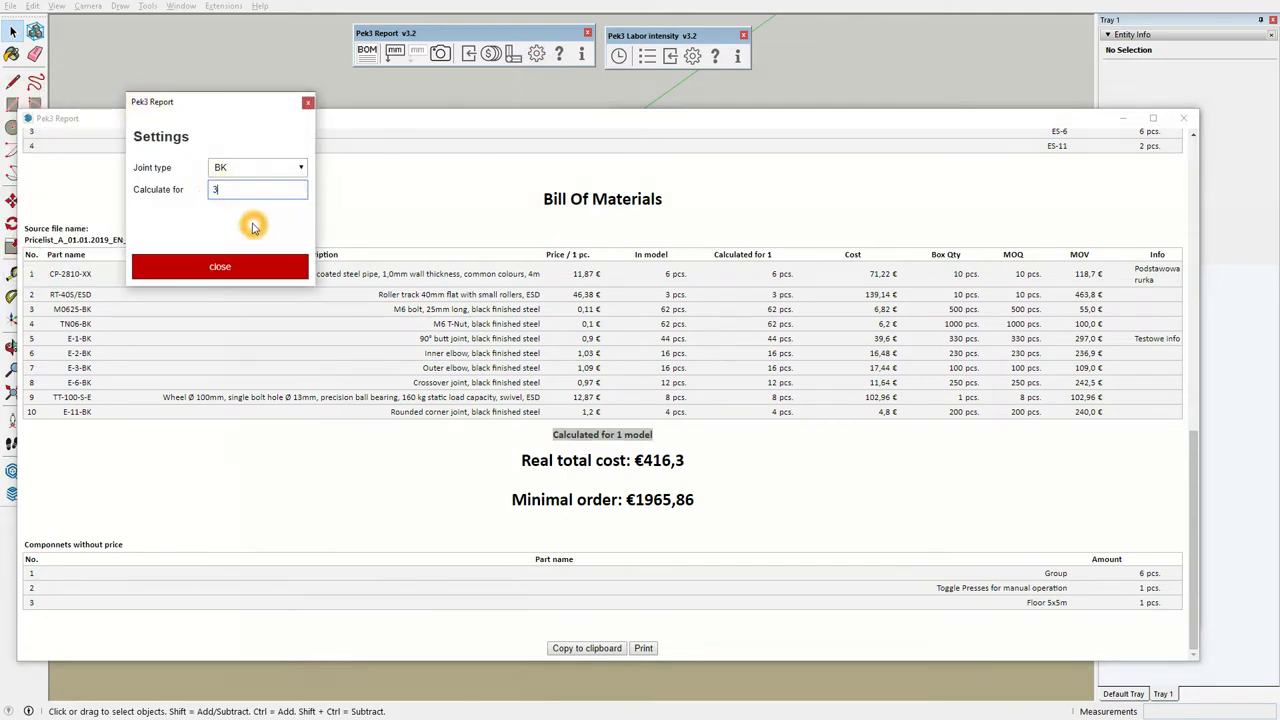
pyautogui.click(368, 53)
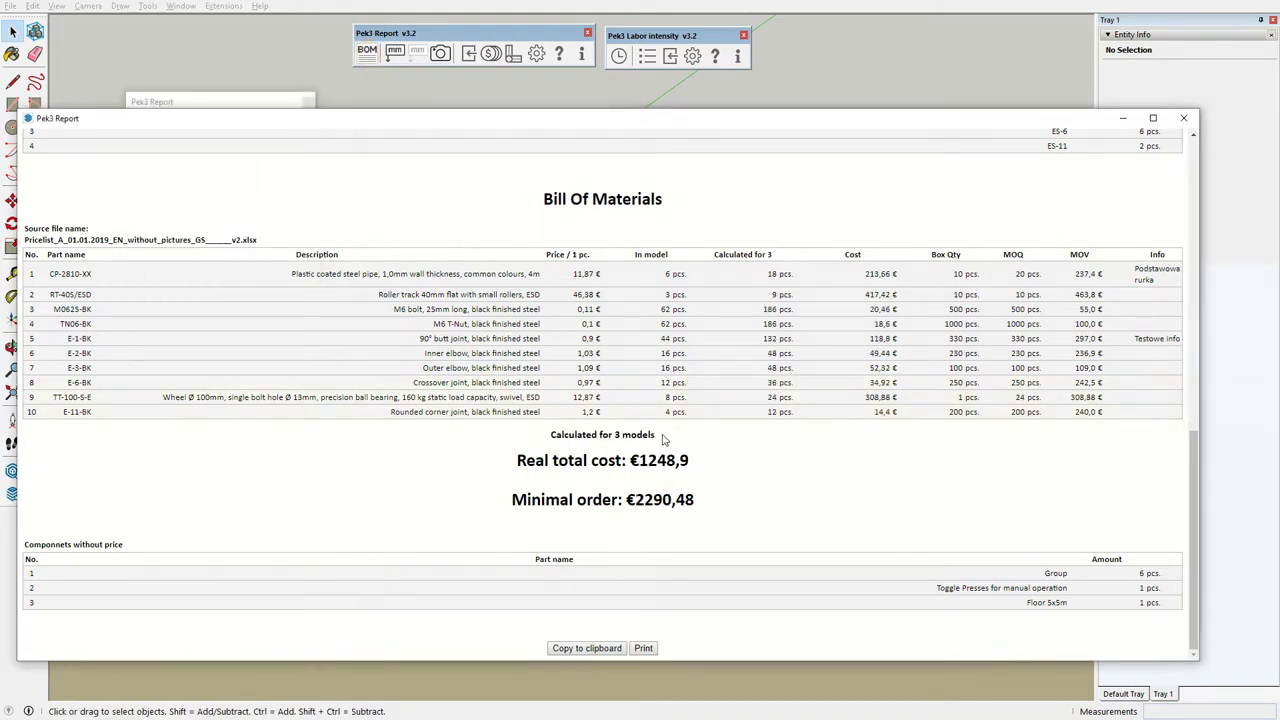
pyautogui.moveTo(658, 435); pyautogui.dragTo(551, 435)
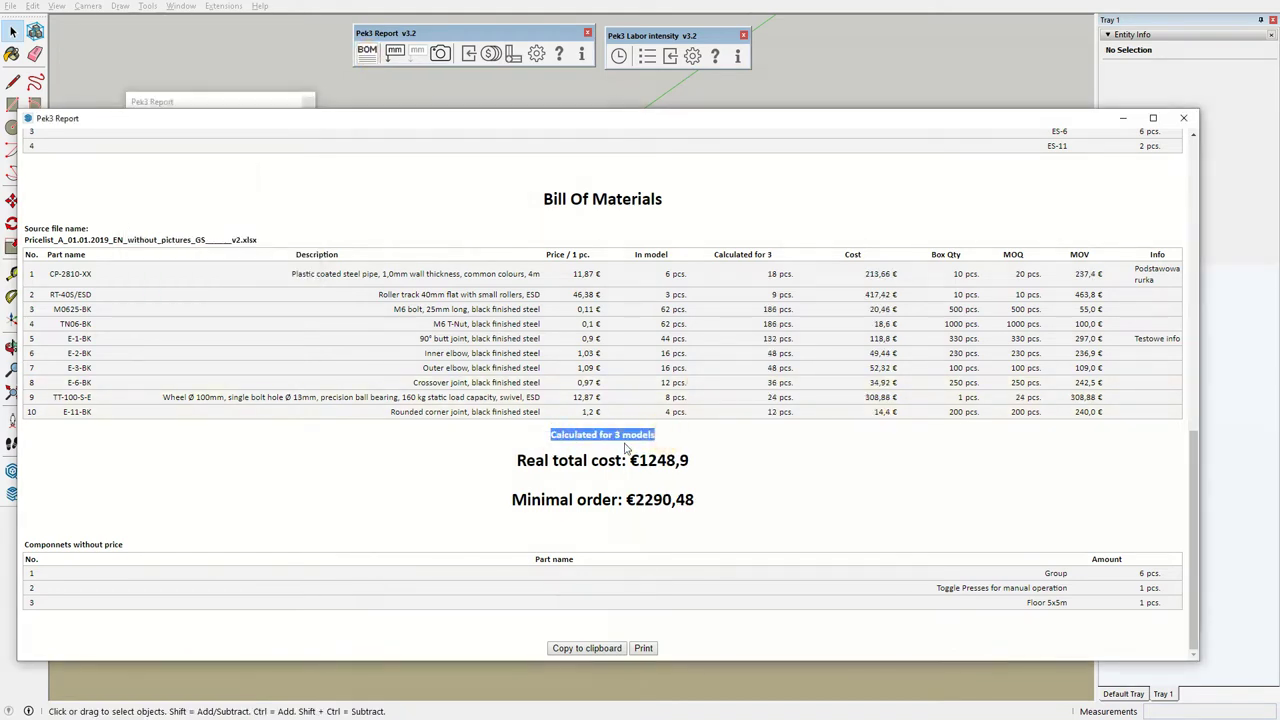
pyautogui.moveTo(1199, 358); pyautogui.dragTo(438, 351)
# - Refresh the labor report for 3 models (11h 31m 36s), check both reports, and close report settings
pyautogui.scroll(-5, 245, 315)
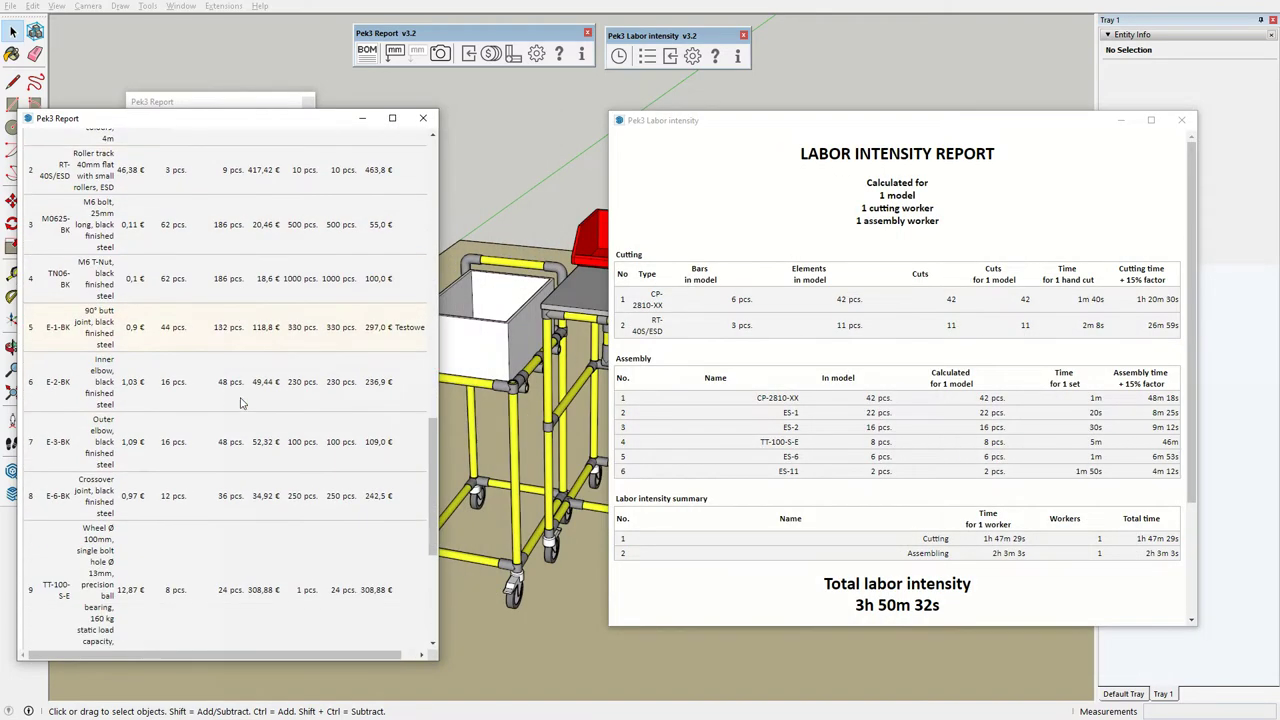
pyautogui.scroll(-5, 265, 380)
pyautogui.scroll(-1, 267, 408)
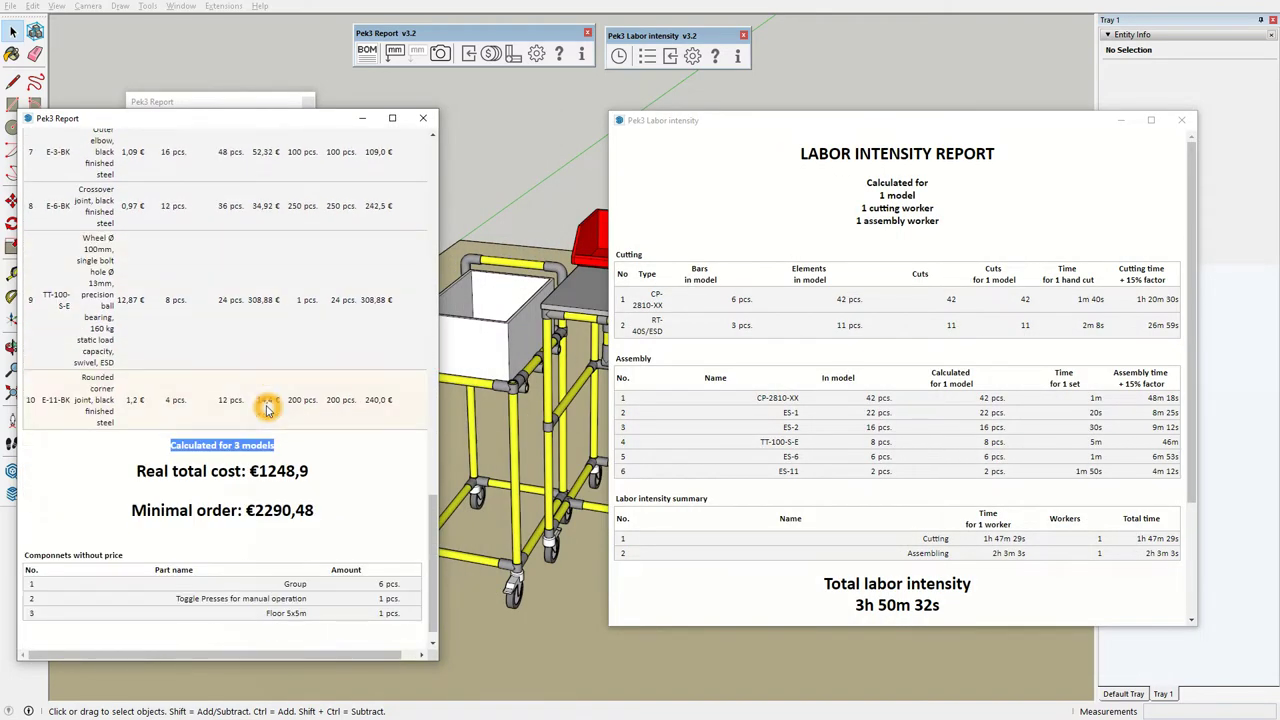
pyautogui.click(246, 100)
pyautogui.moveTo(246, 96); pyautogui.dragTo(252, 68)
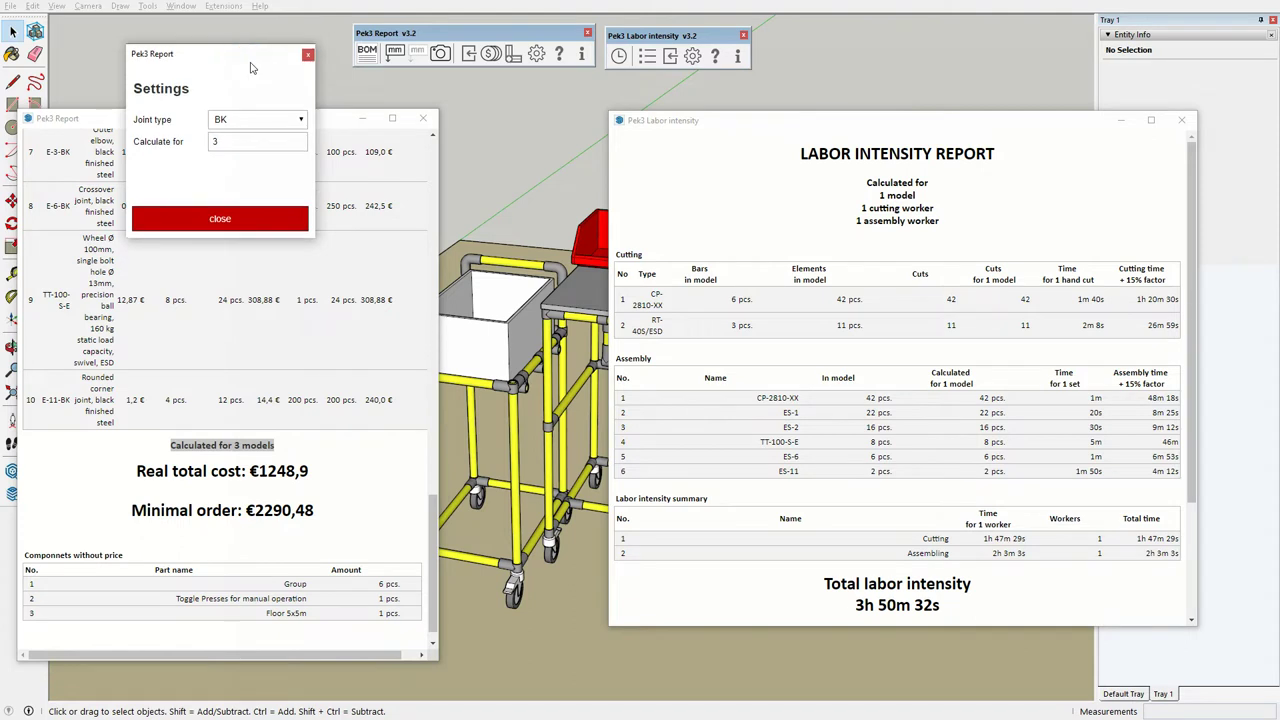
pyautogui.click(619, 56)
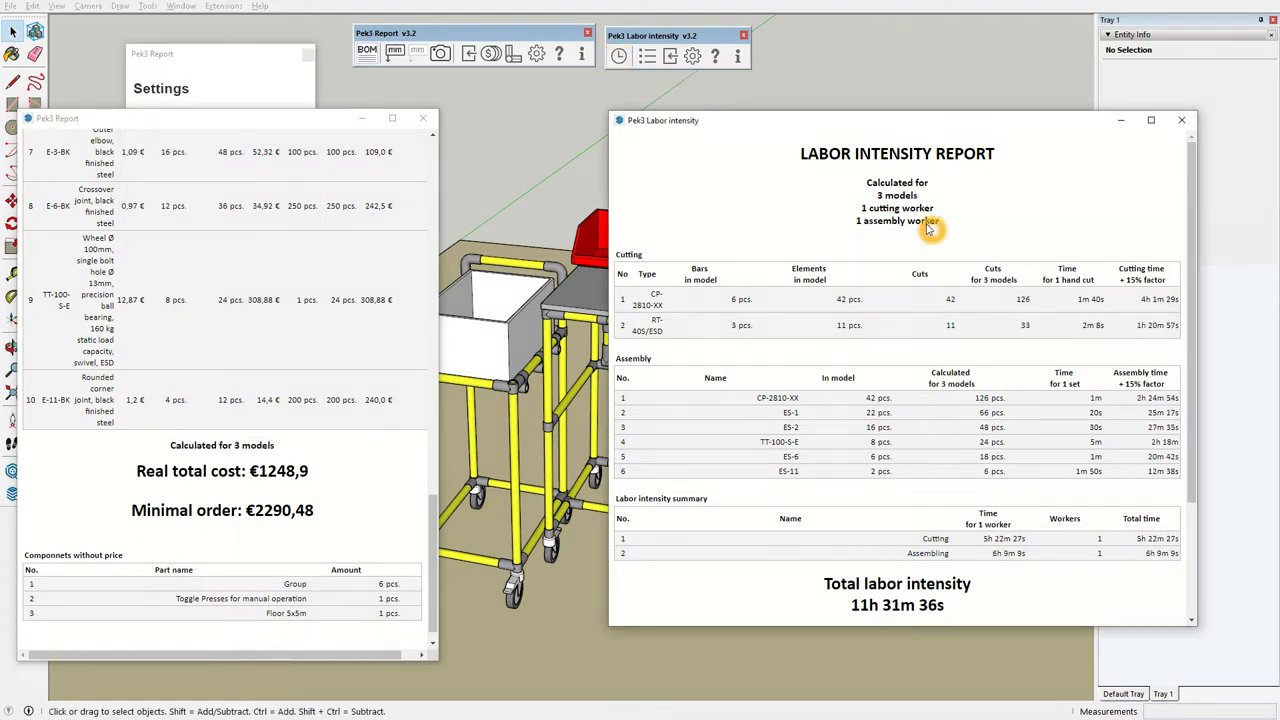
pyautogui.moveTo(942, 196); pyautogui.dragTo(868, 196)
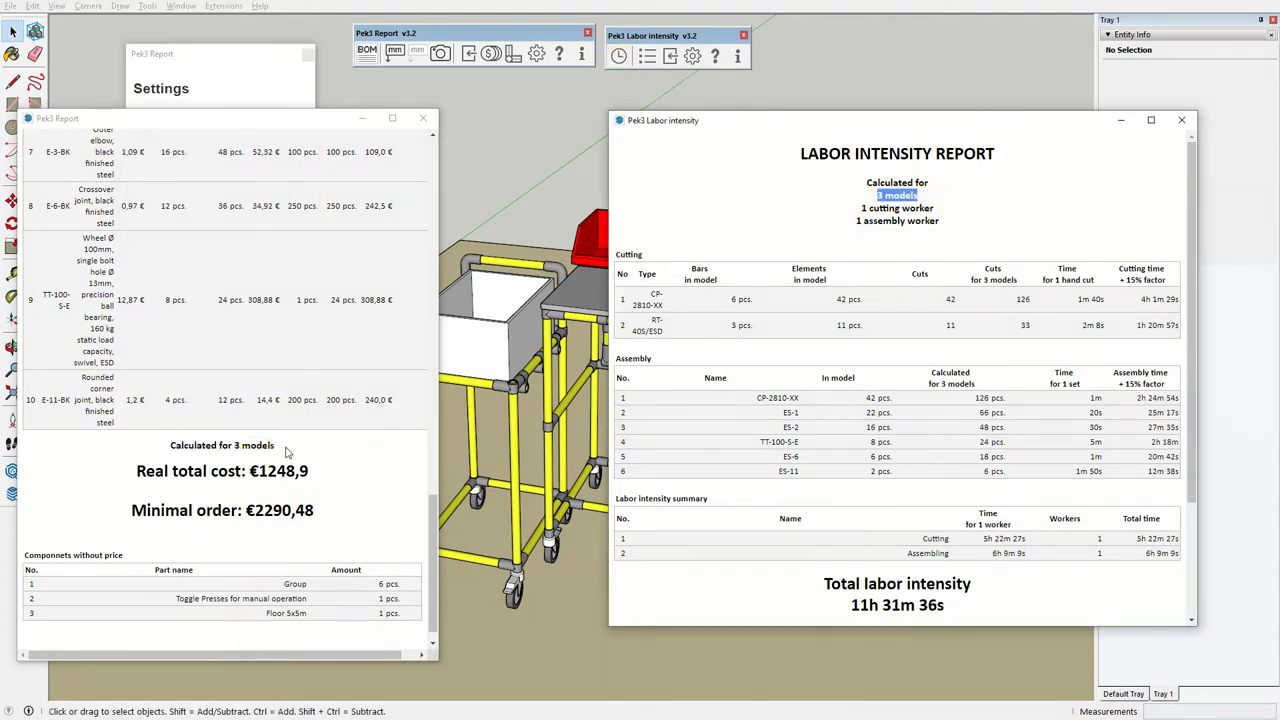
pyautogui.moveTo(284, 446); pyautogui.dragTo(217, 445)
pyautogui.click(251, 64)
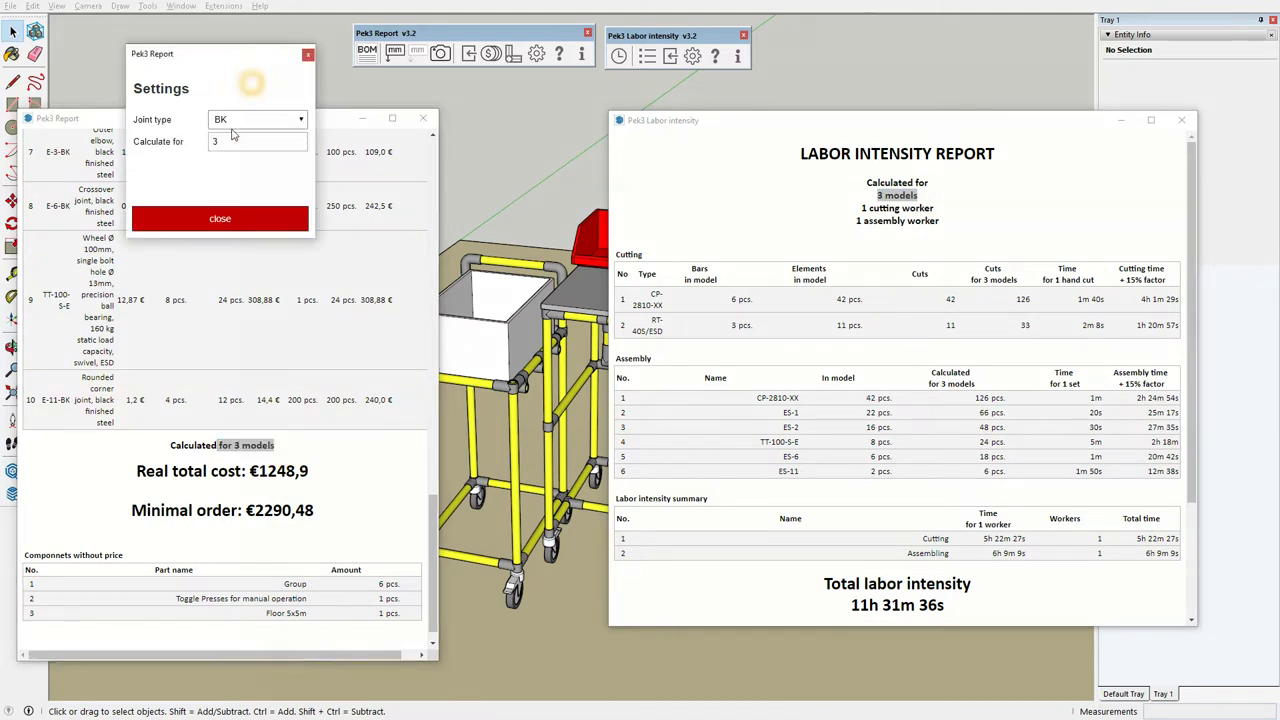
pyautogui.click(308, 60)
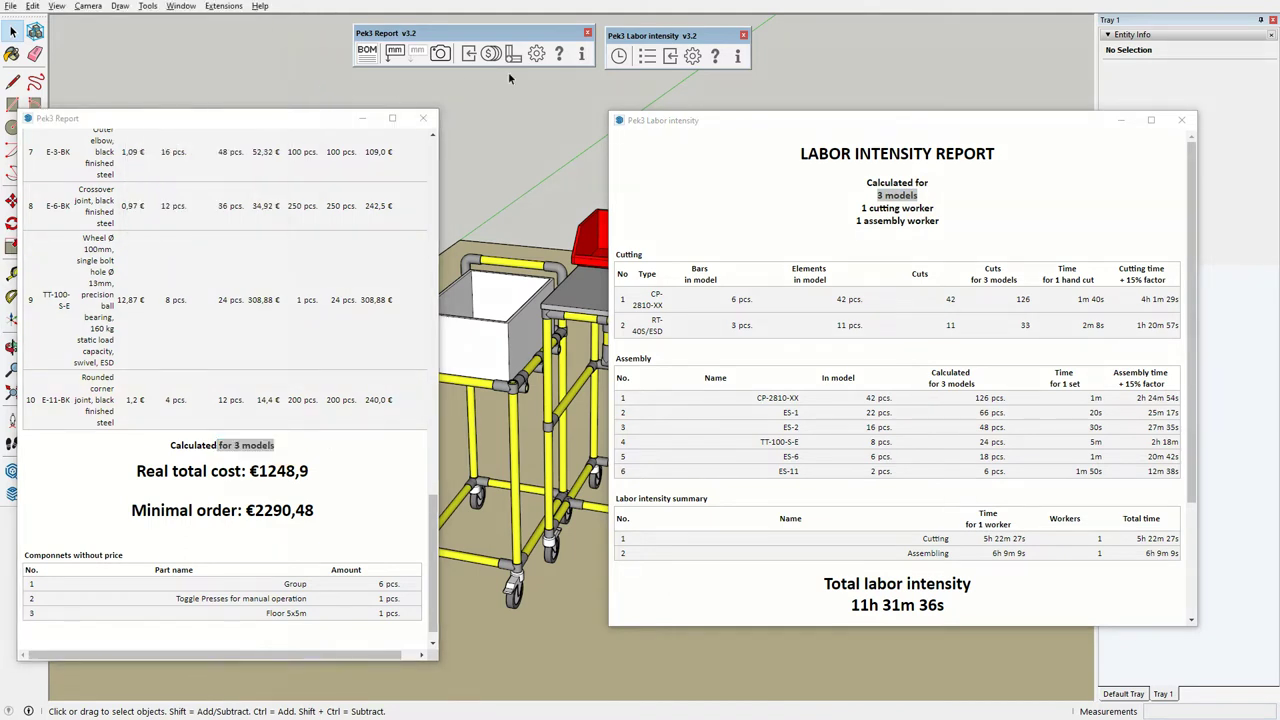
# - Check the Labor intensity Settings, leaving cutting workers at 1
pyautogui.click(697, 60)
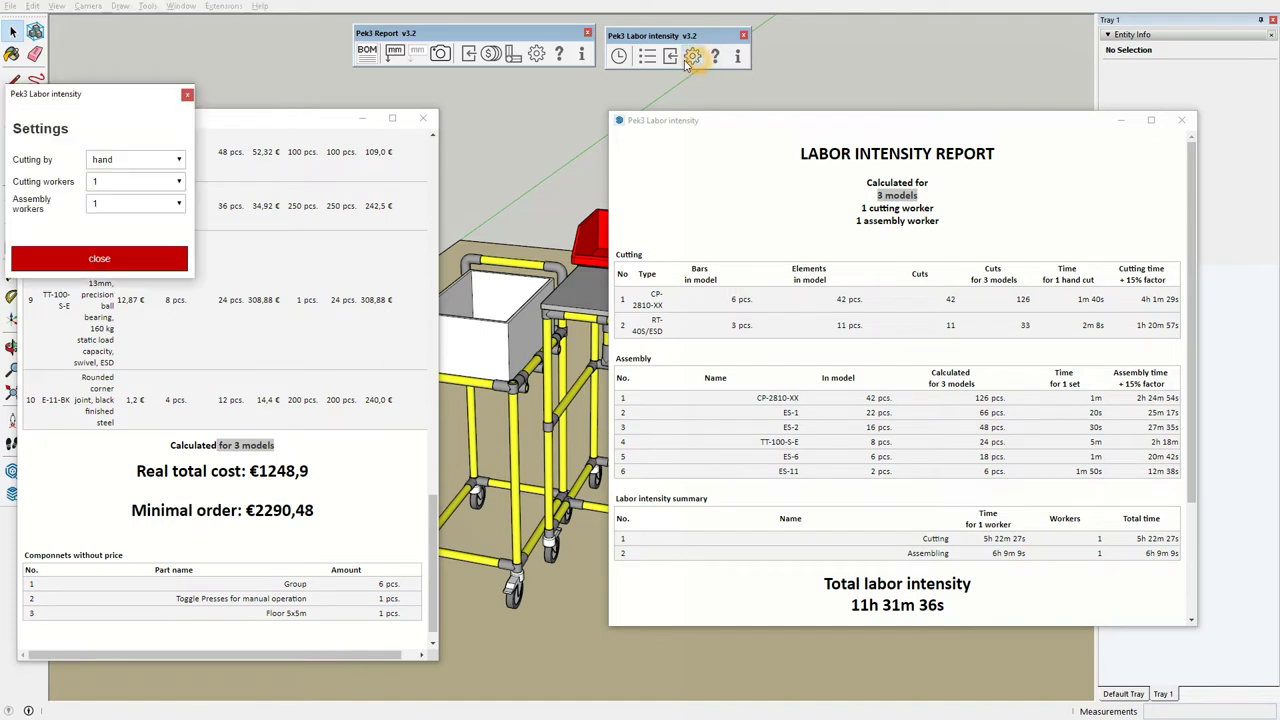
pyautogui.moveTo(106, 96); pyautogui.dragTo(563, 156)
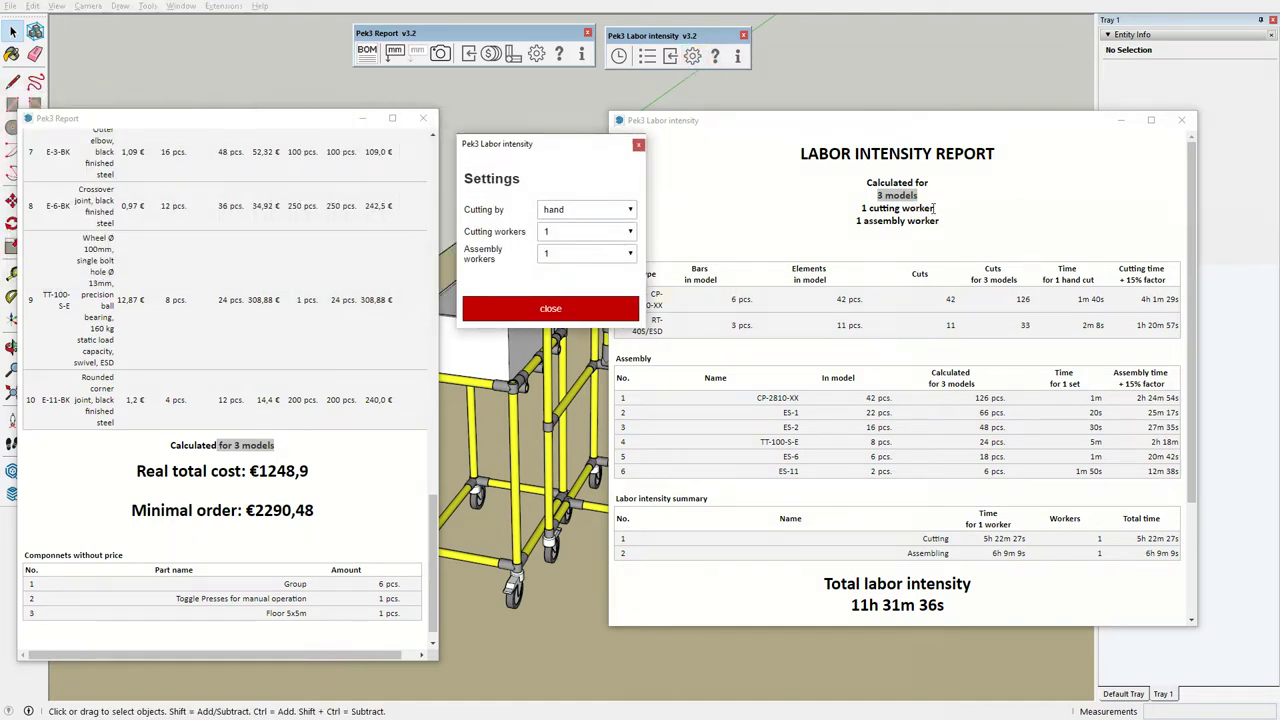
pyautogui.moveTo(934, 208); pyautogui.dragTo(858, 209)
pyautogui.click(537, 165)
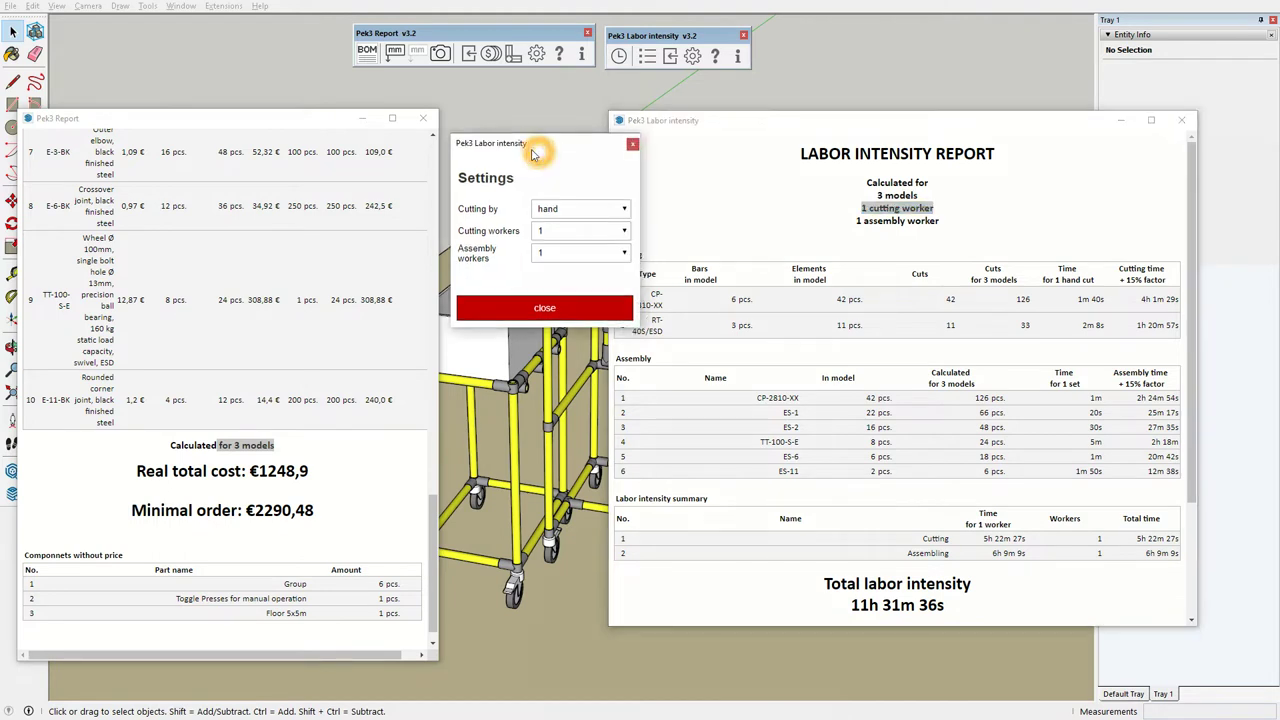
pyautogui.moveTo(537, 145); pyautogui.dragTo(507, 144)
pyautogui.click(509, 232)
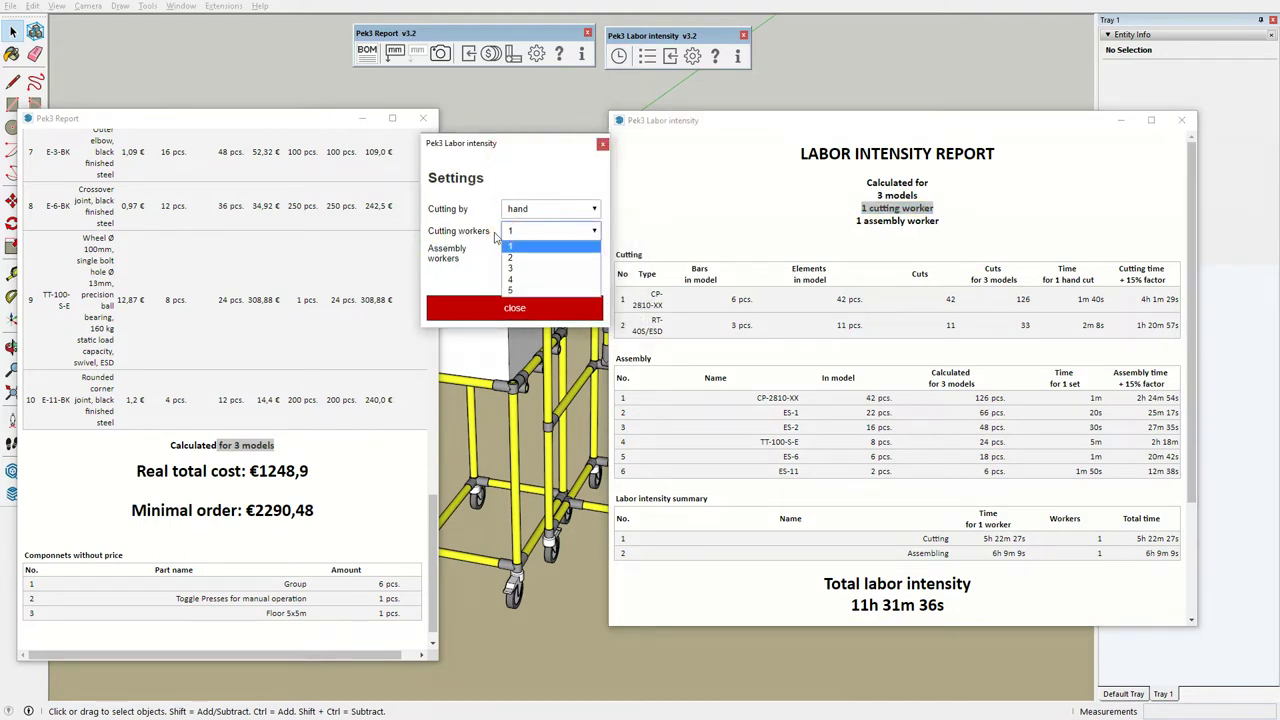
pyautogui.click(494, 234)
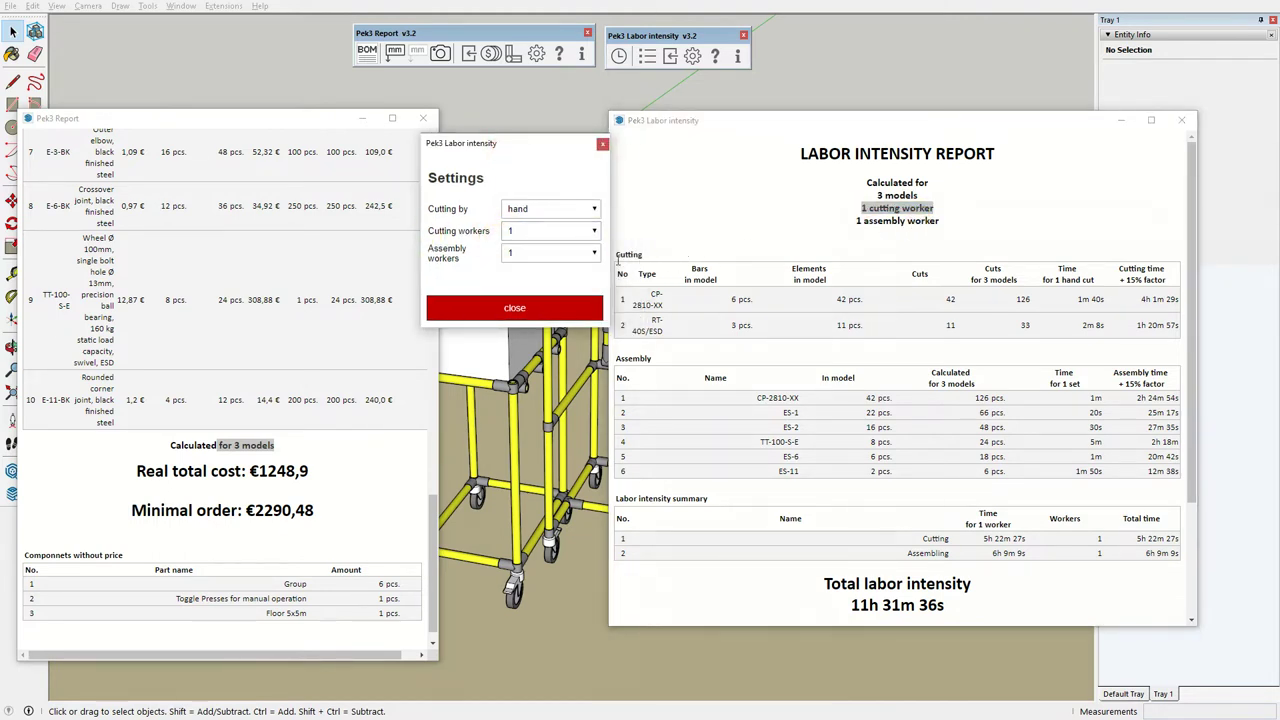
# - Set Cutting by to machine and regenerate the labor report, lowering it to 9h 6m 42s
pyautogui.click(1106, 537)
pyautogui.click(550, 210)
pyautogui.click(1075, 384)
pyautogui.moveTo(1077, 385); pyautogui.dragTo(1096, 400)
pyautogui.click(1106, 523)
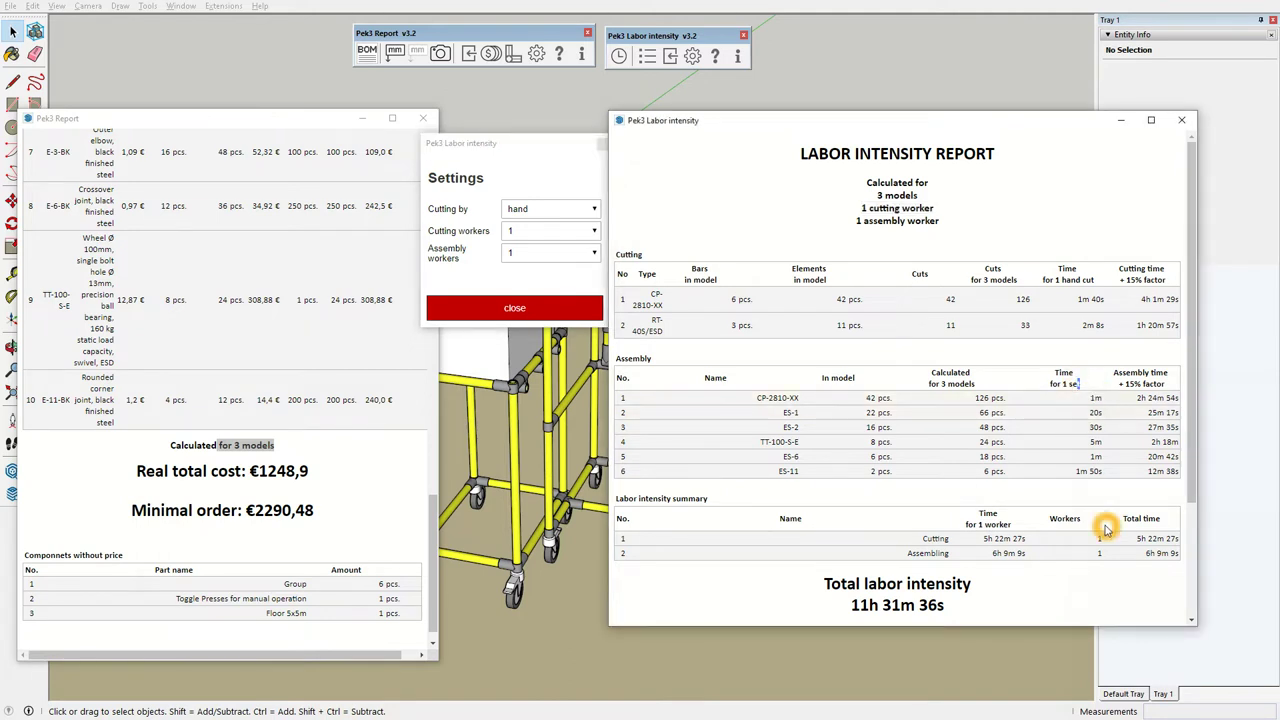
pyautogui.click(527, 212)
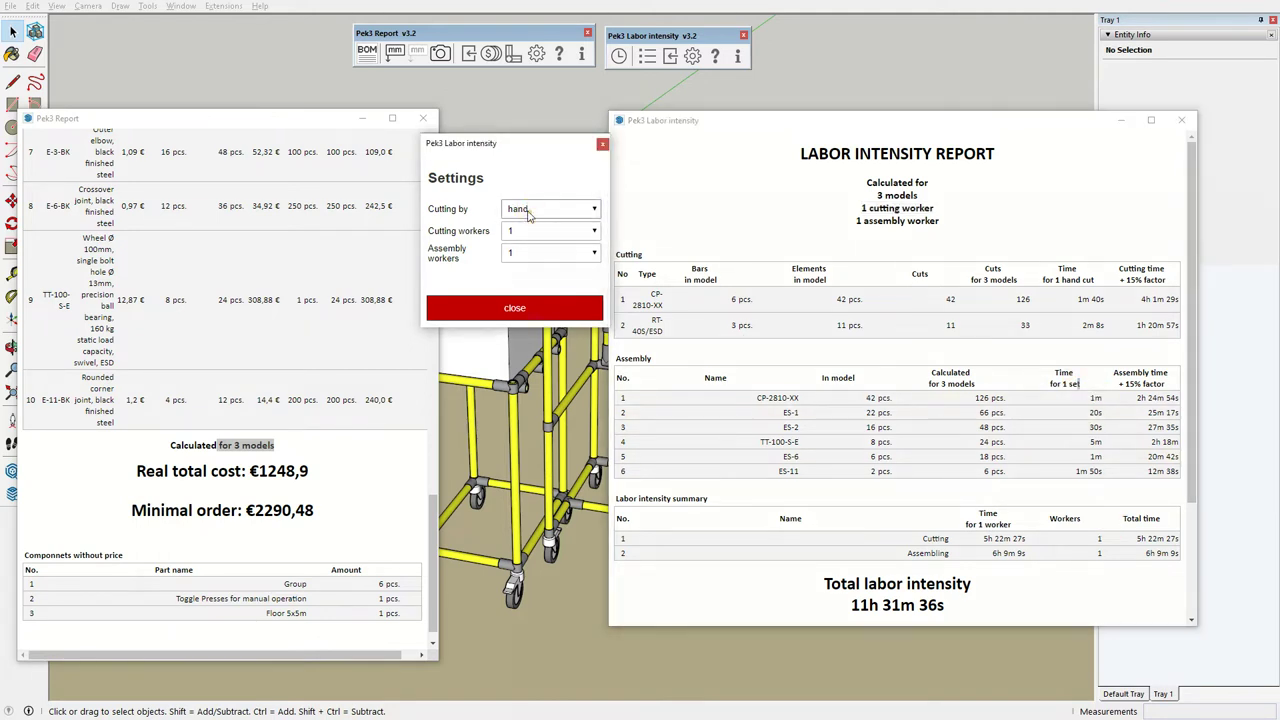
pyautogui.click(528, 238)
pyautogui.click(1076, 278)
pyautogui.click(618, 55)
# - Confirm 'machine cut' in the report time header and open the labor intensity data list
pyautogui.click(1100, 279)
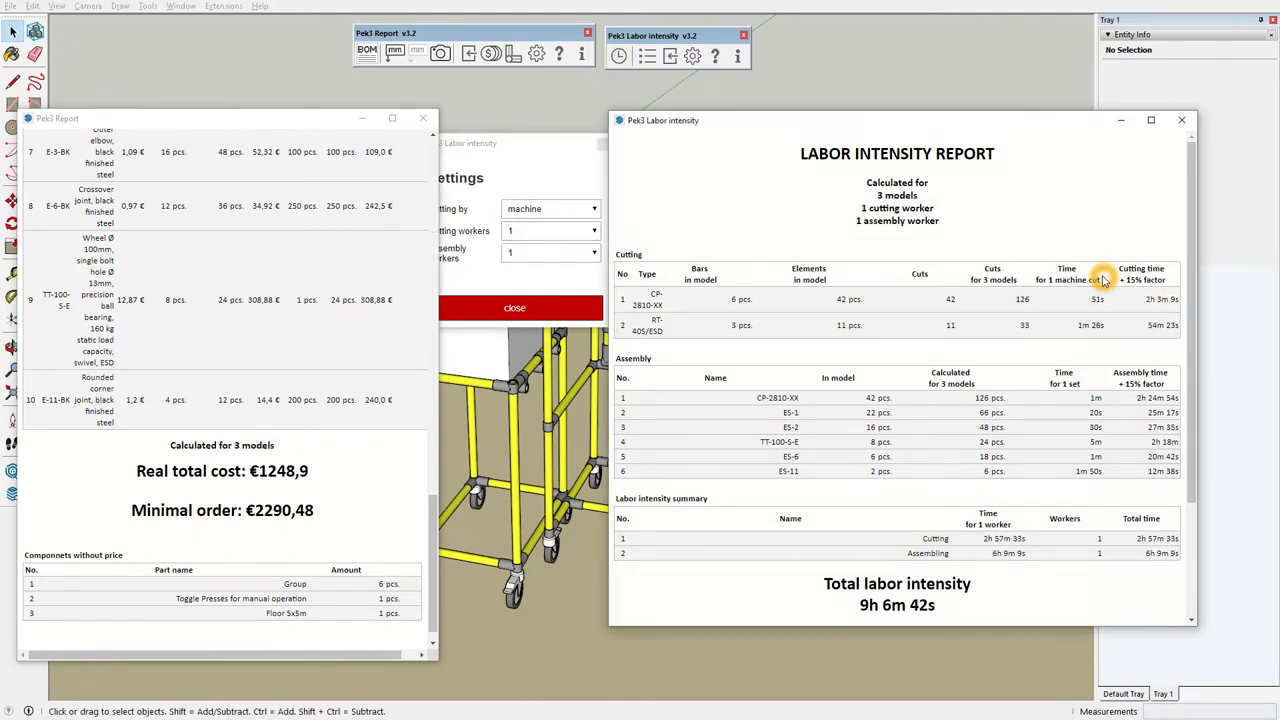
pyautogui.moveTo(1103, 280); pyautogui.dragTo(1066, 280)
pyautogui.click(559, 285)
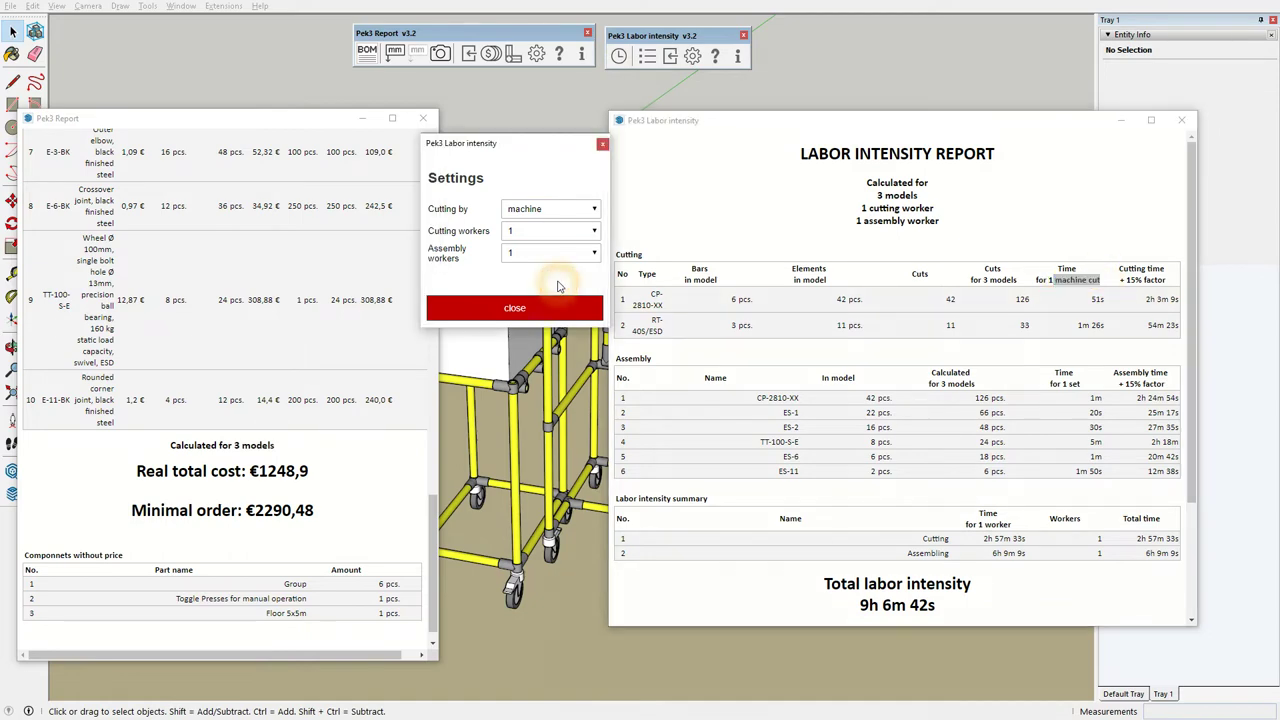
pyautogui.click(645, 57)
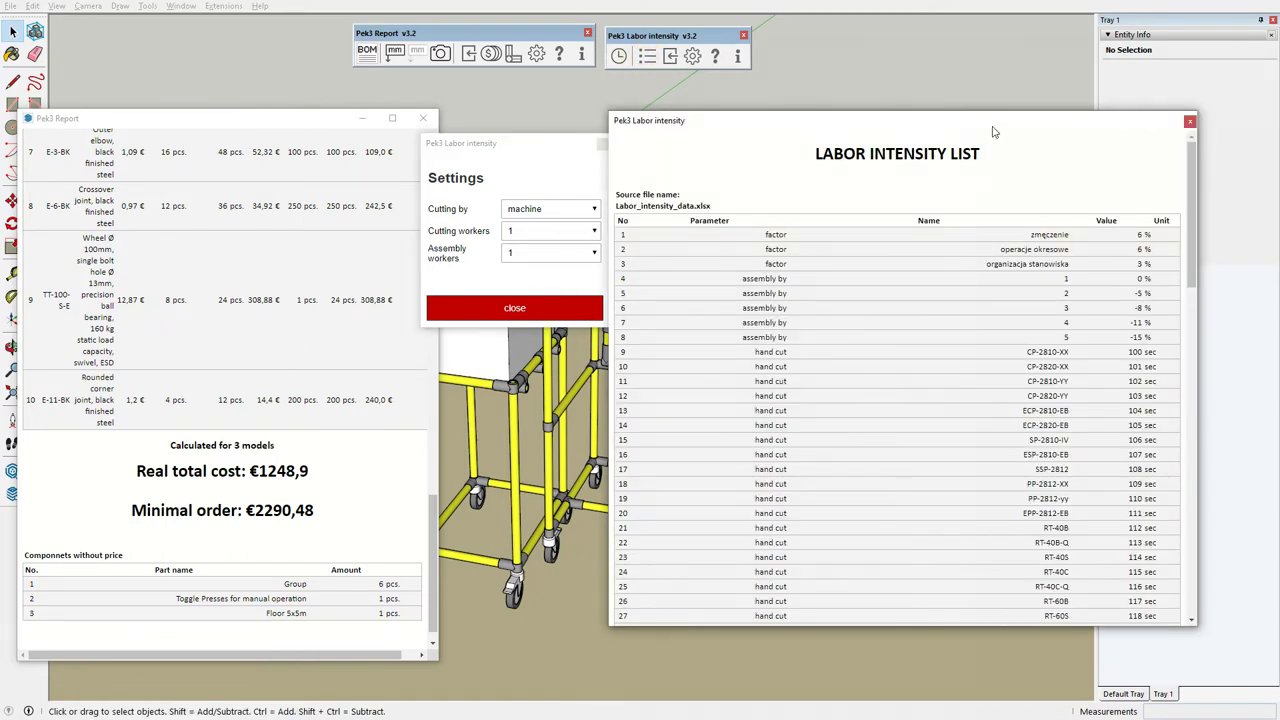
# - Find the CP-2810-XX machine-cut time of 51 sec at row 42, then close the list
pyautogui.moveTo(993, 131); pyautogui.dragTo(417, 134)
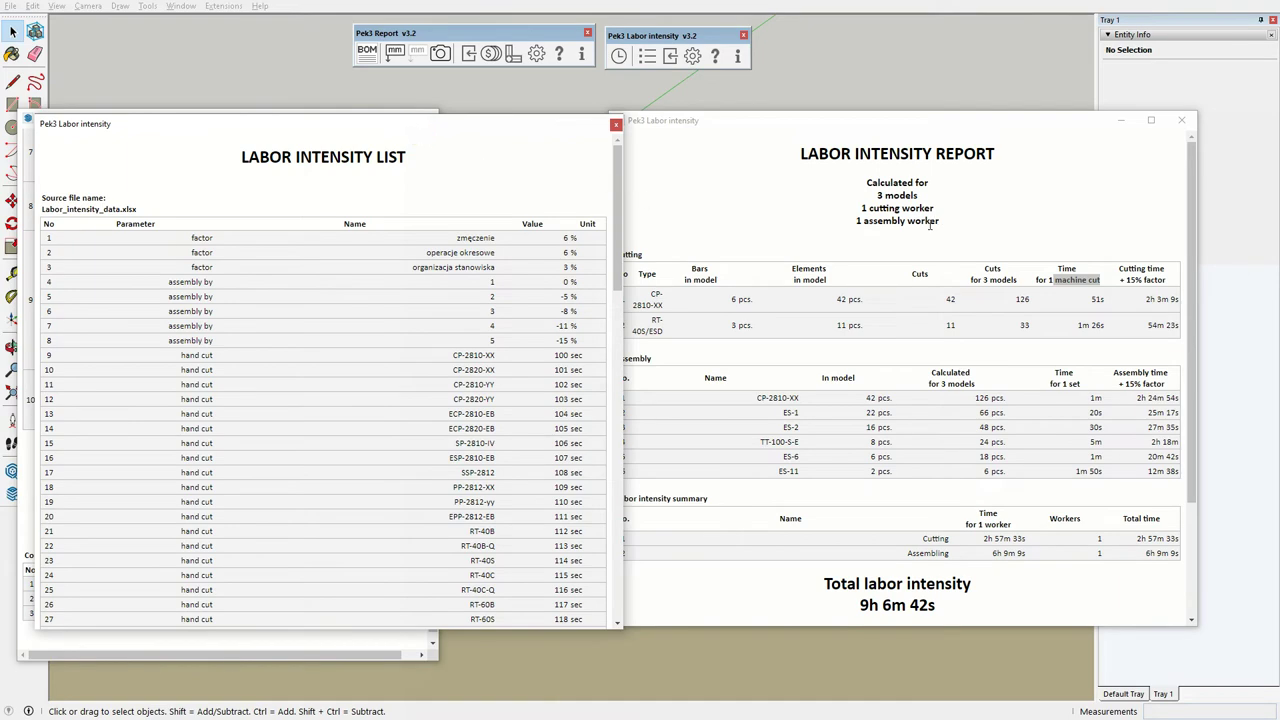
pyautogui.scroll(-2, 413, 443)
pyautogui.scroll(-3, 237, 461)
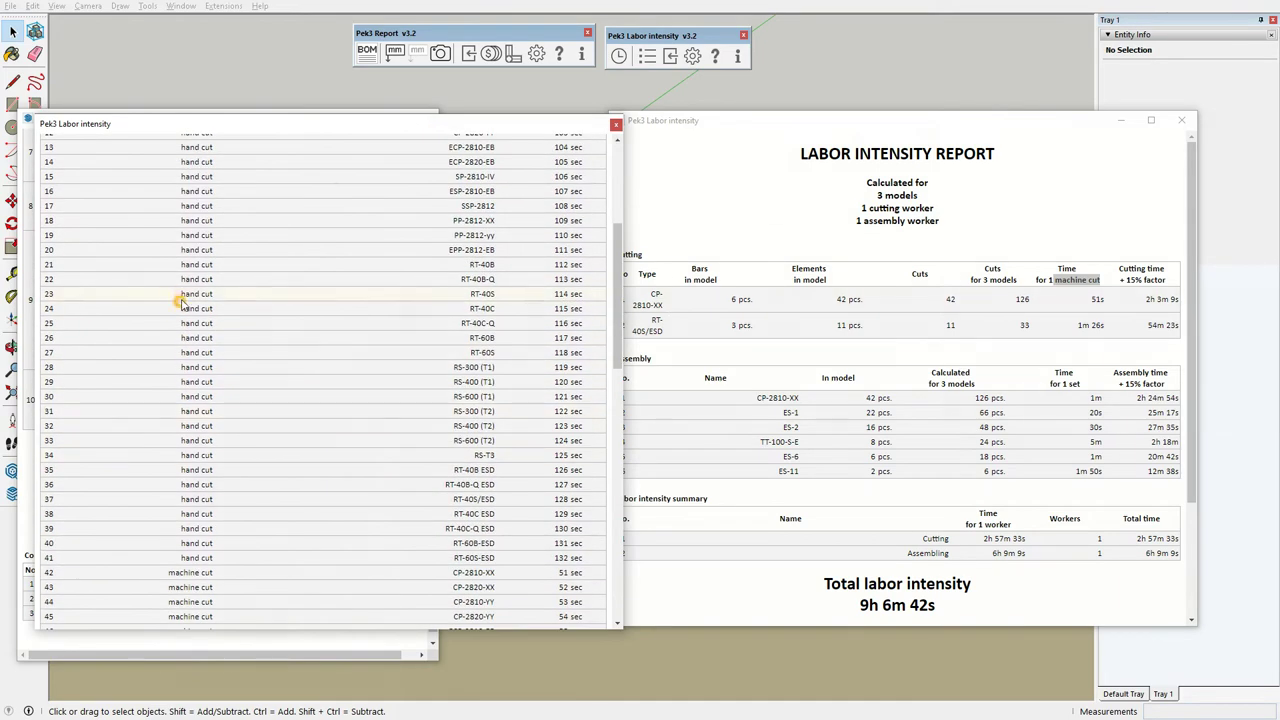
pyautogui.scroll(-3, 258, 466)
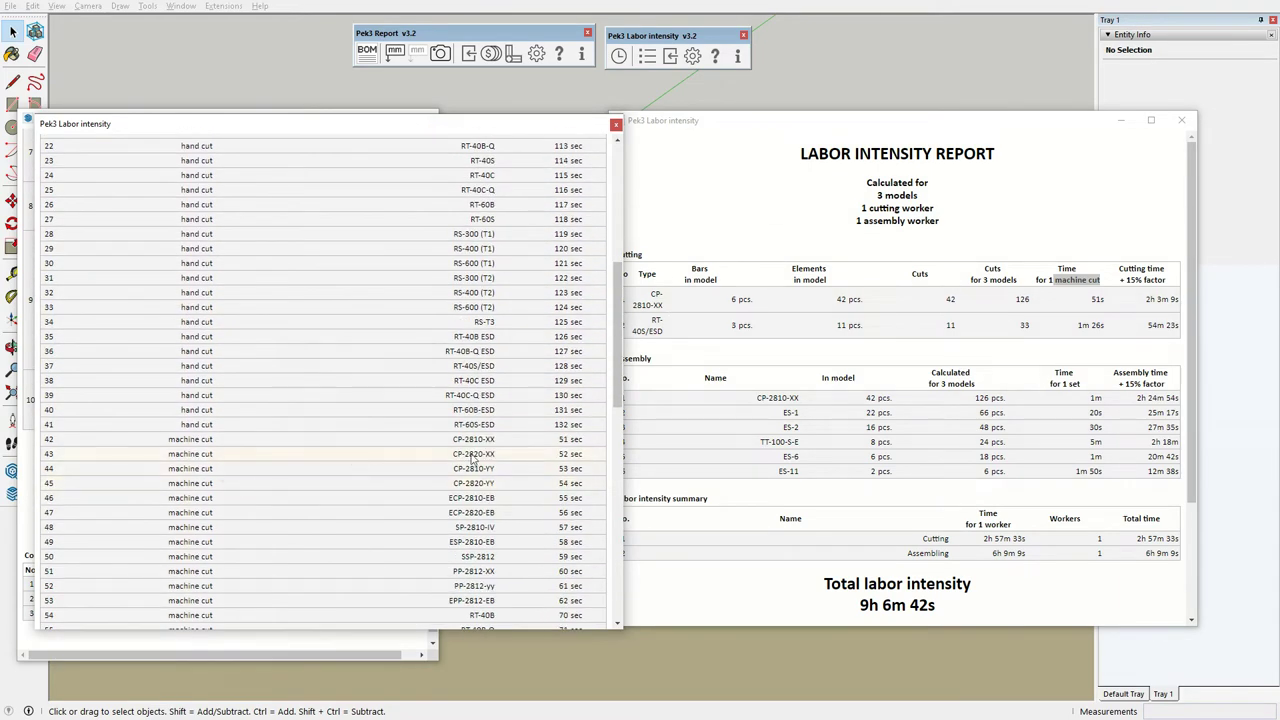
pyautogui.moveTo(594, 441); pyautogui.dragTo(283, 440)
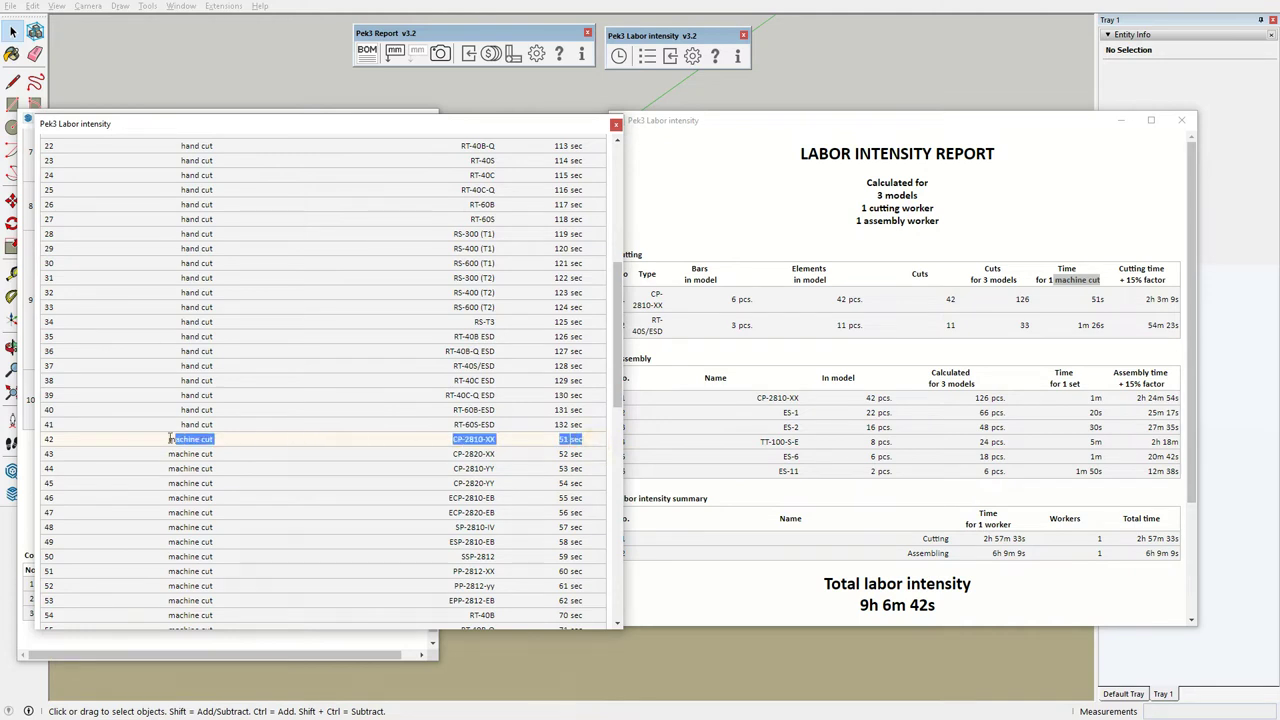
pyautogui.moveTo(170, 439); pyautogui.dragTo(167, 447)
pyautogui.scroll(2, 562, 160)
pyautogui.scroll(3, 562, 160)
pyautogui.scroll(2, 562, 160)
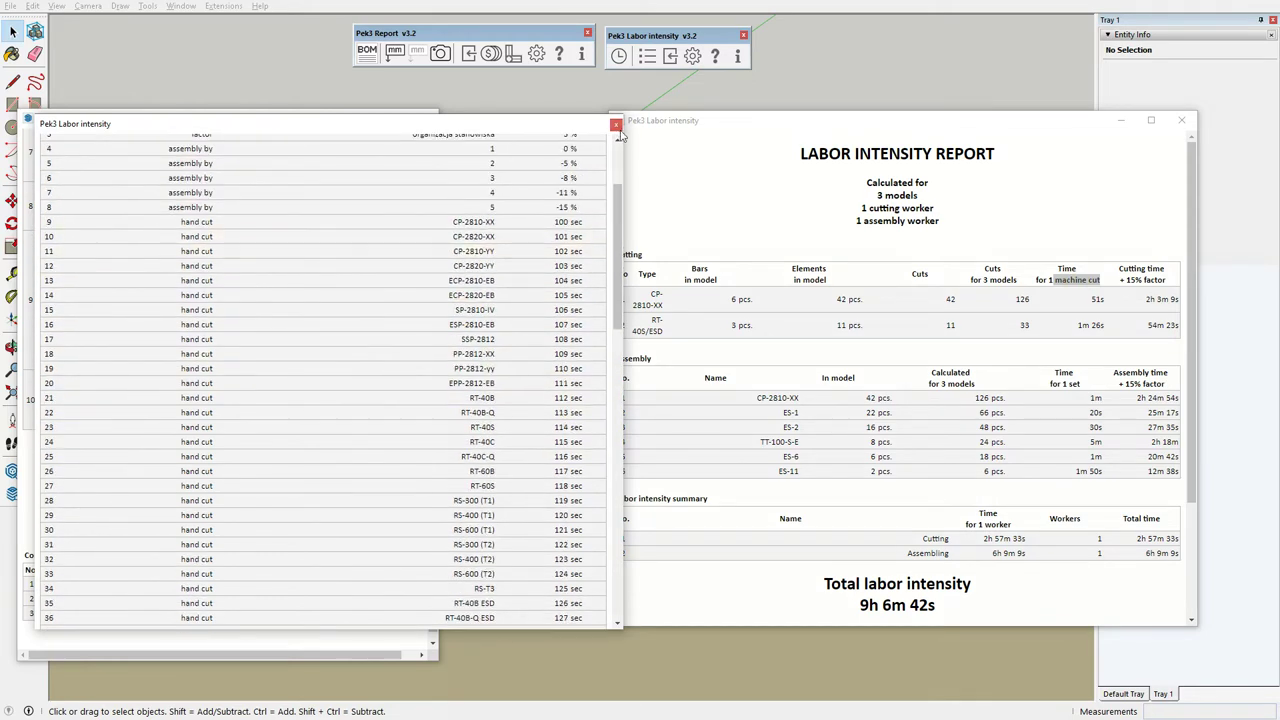
pyautogui.click(616, 125)
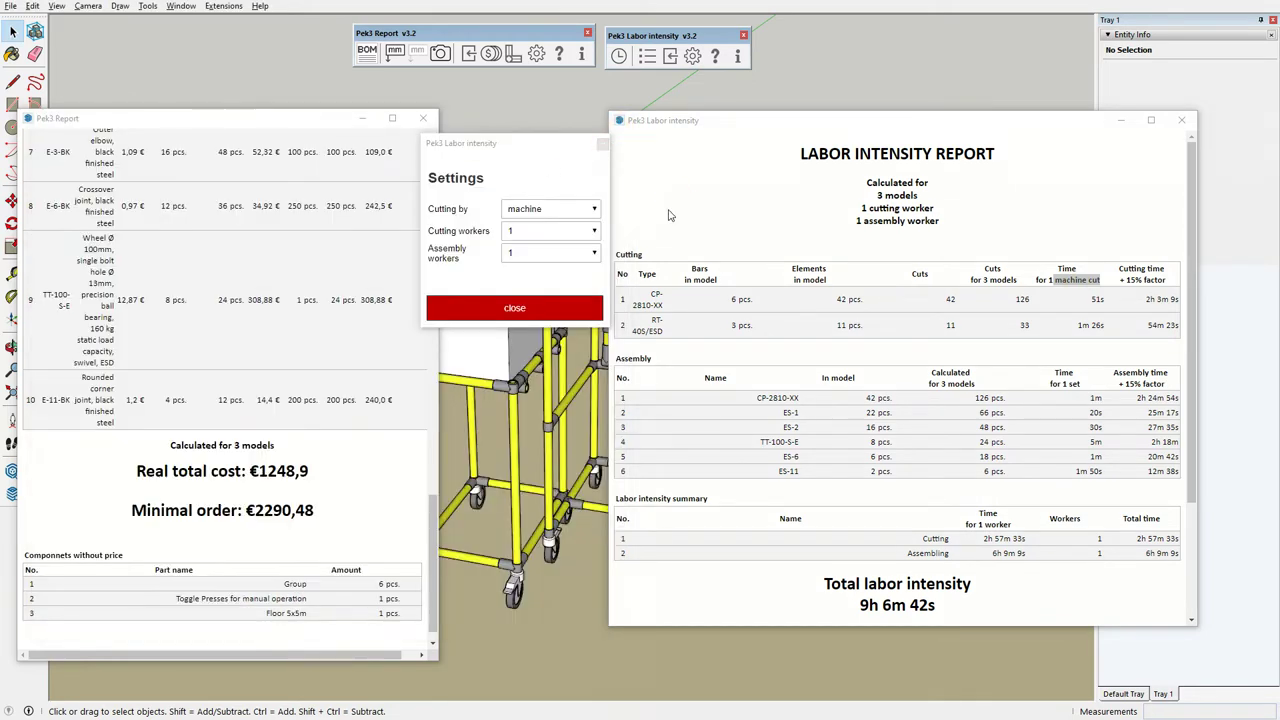
# - Set 2 cutting workers and 4 assembly workers and recalculate, giving 2h 46m 28s
pyautogui.click(543, 252)
pyautogui.click(525, 301)
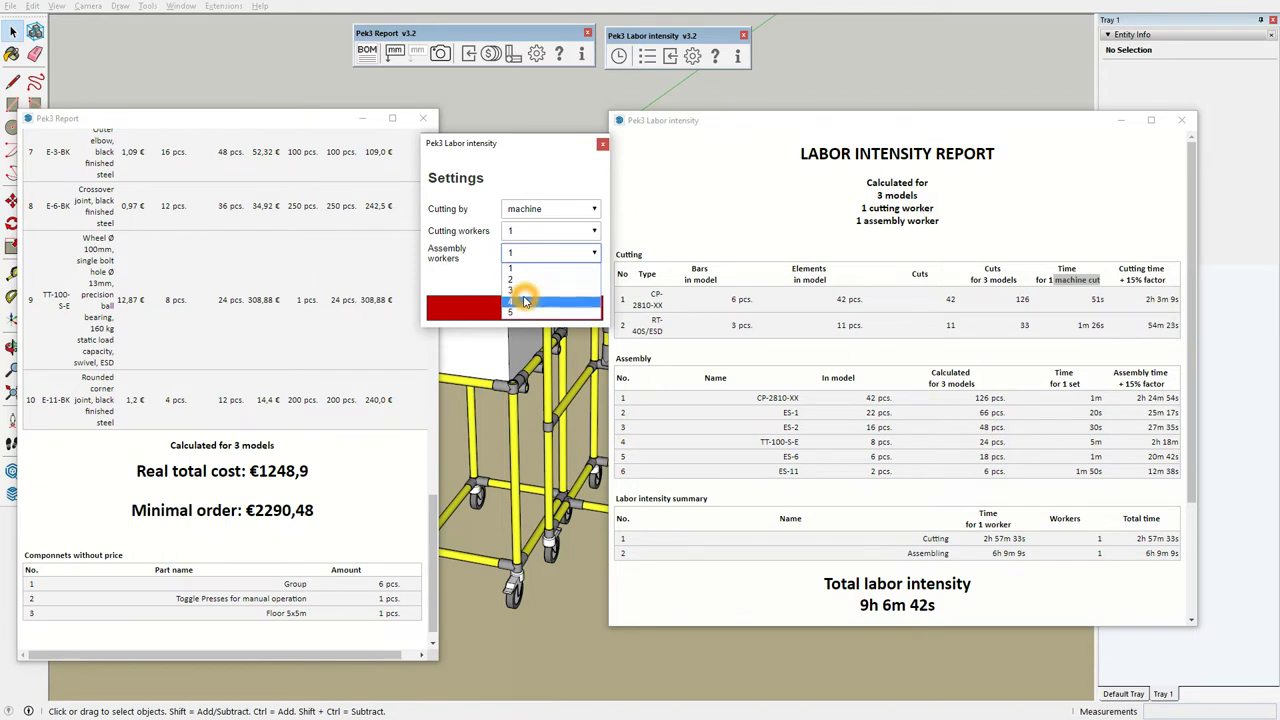
pyautogui.click(525, 231)
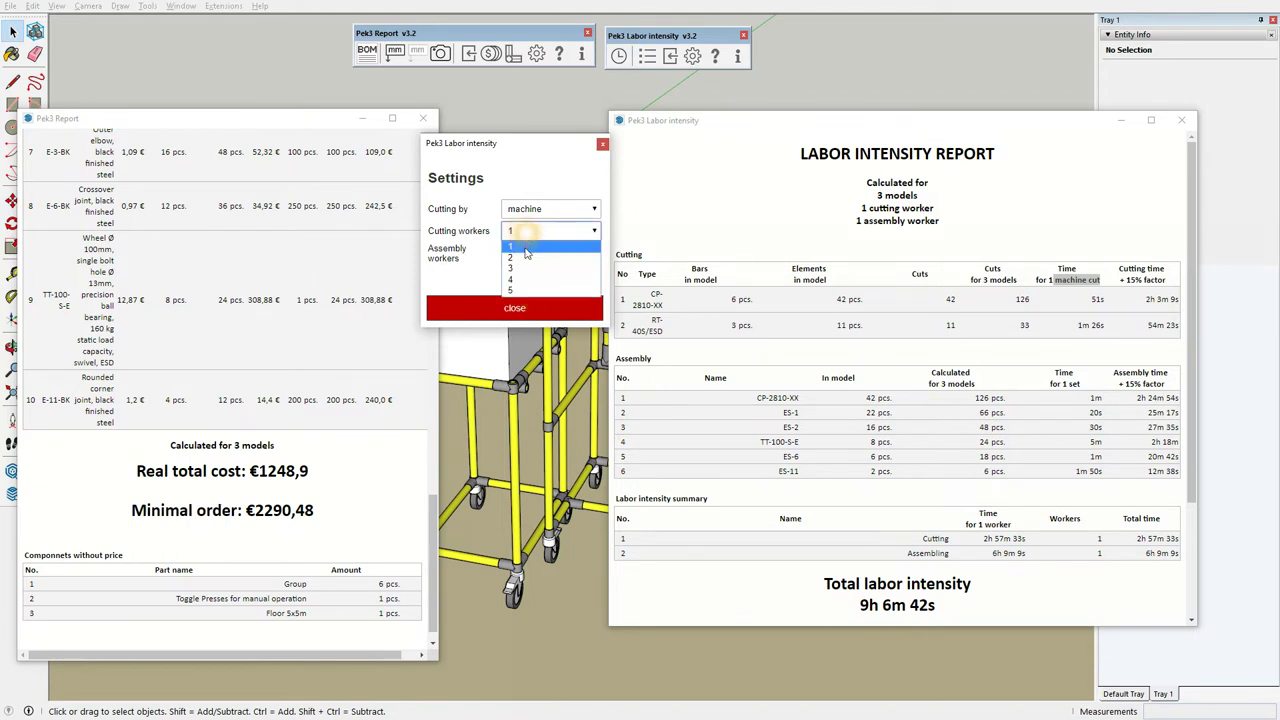
pyautogui.click(525, 257)
pyautogui.click(530, 252)
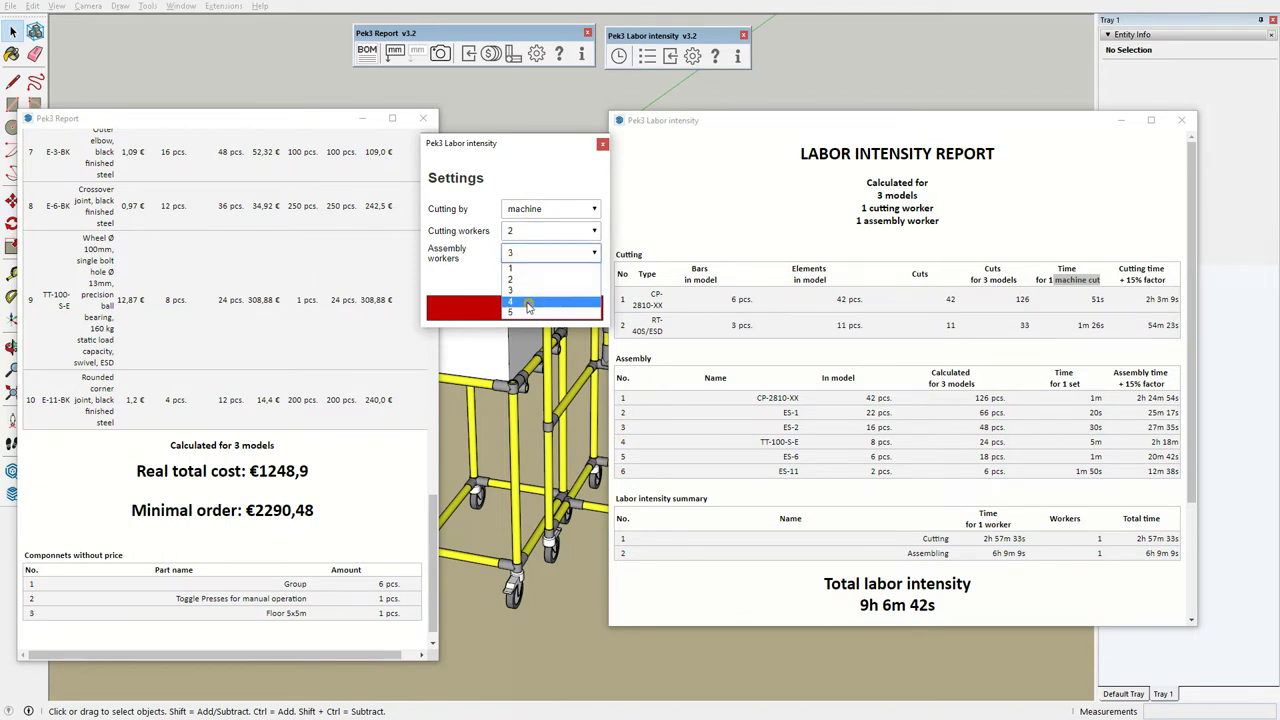
pyautogui.click(528, 303)
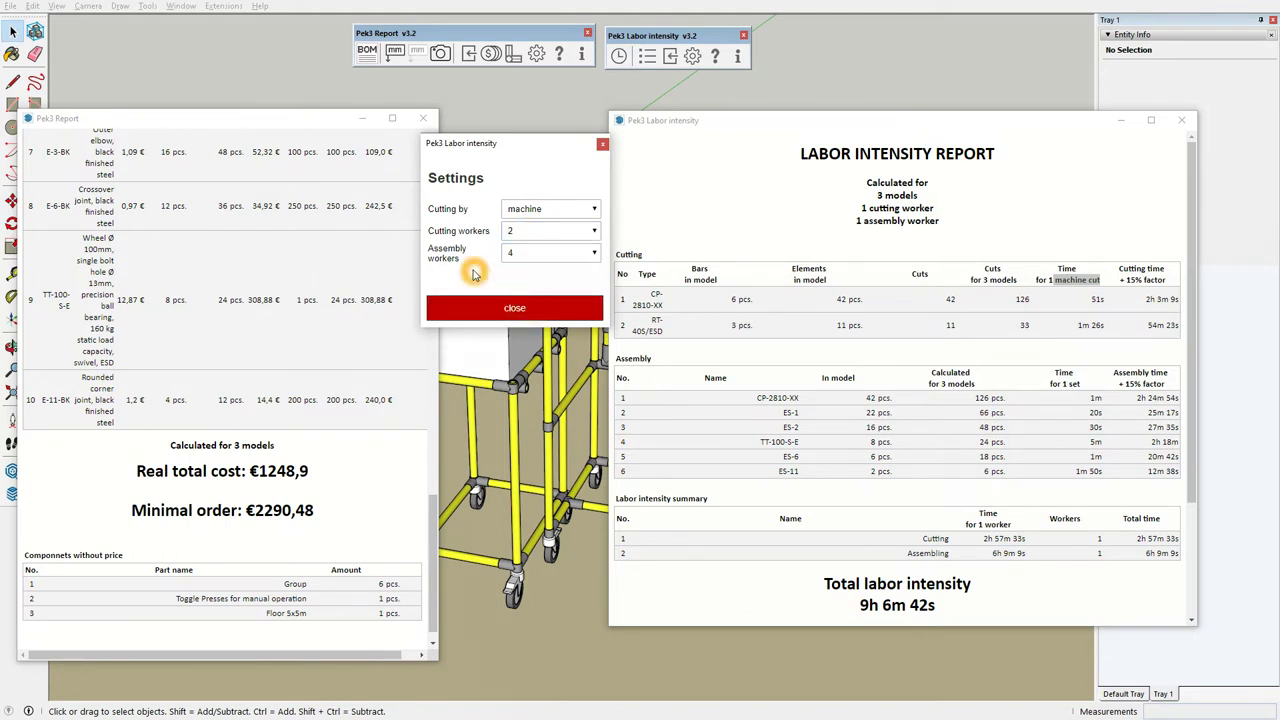
pyautogui.click(618, 60)
# - Verify the Pek3 Report Settings quantity of 3 models matches both report headers
pyautogui.moveTo(527, 148); pyautogui.dragTo(492, 149)
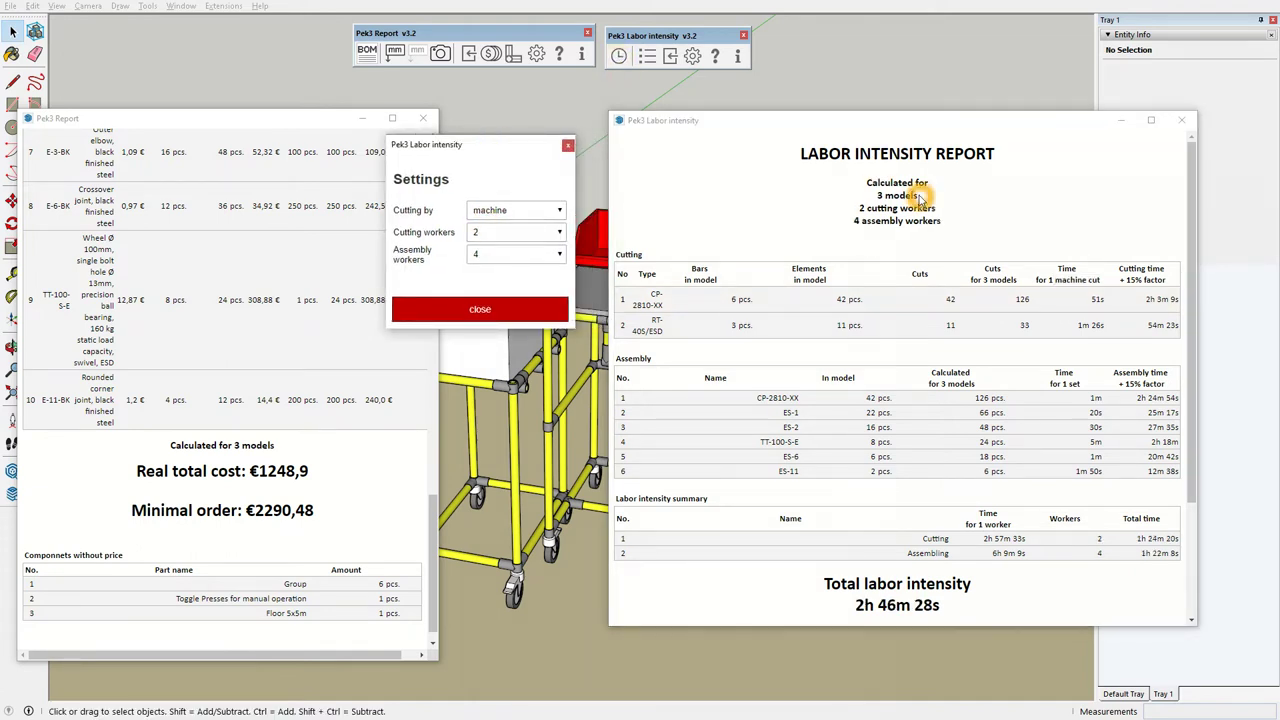
pyautogui.click(537, 54)
pyautogui.moveTo(130, 112); pyautogui.dragTo(260, 144)
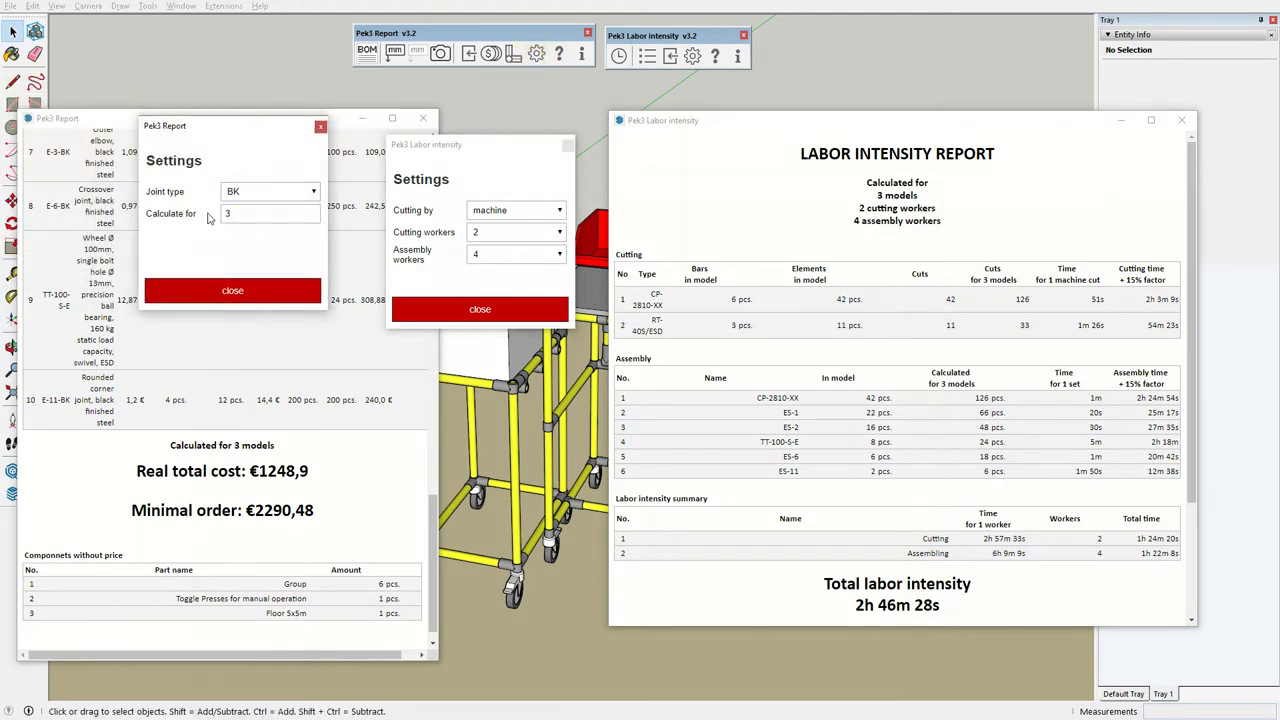
pyautogui.moveTo(208, 218); pyautogui.dragTo(145, 214)
pyautogui.moveTo(276, 445); pyautogui.dragTo(228, 445)
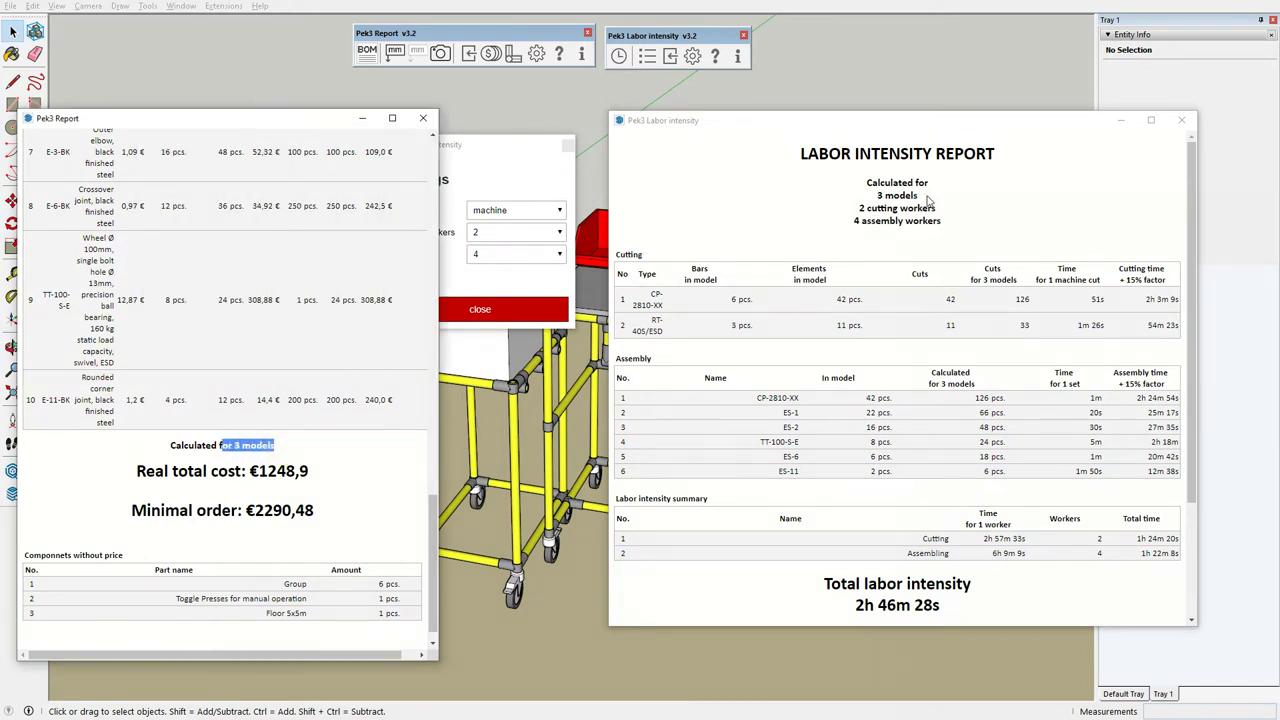
pyautogui.moveTo(928, 200); pyautogui.dragTo(875, 197)
# - Confirm 2 cutting and 4 assembly workers in the report, close labor settings, reopen the list
pyautogui.click(491, 152)
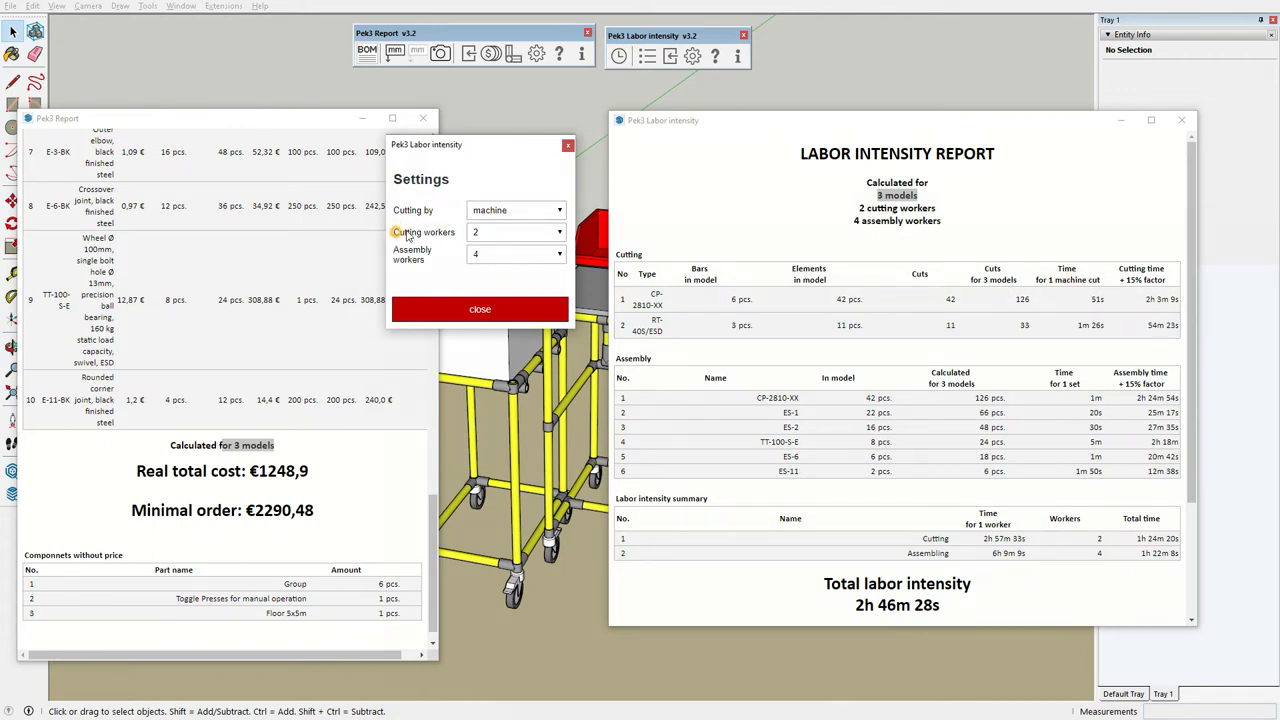
pyautogui.moveTo(859, 208); pyautogui.dragTo(940, 212)
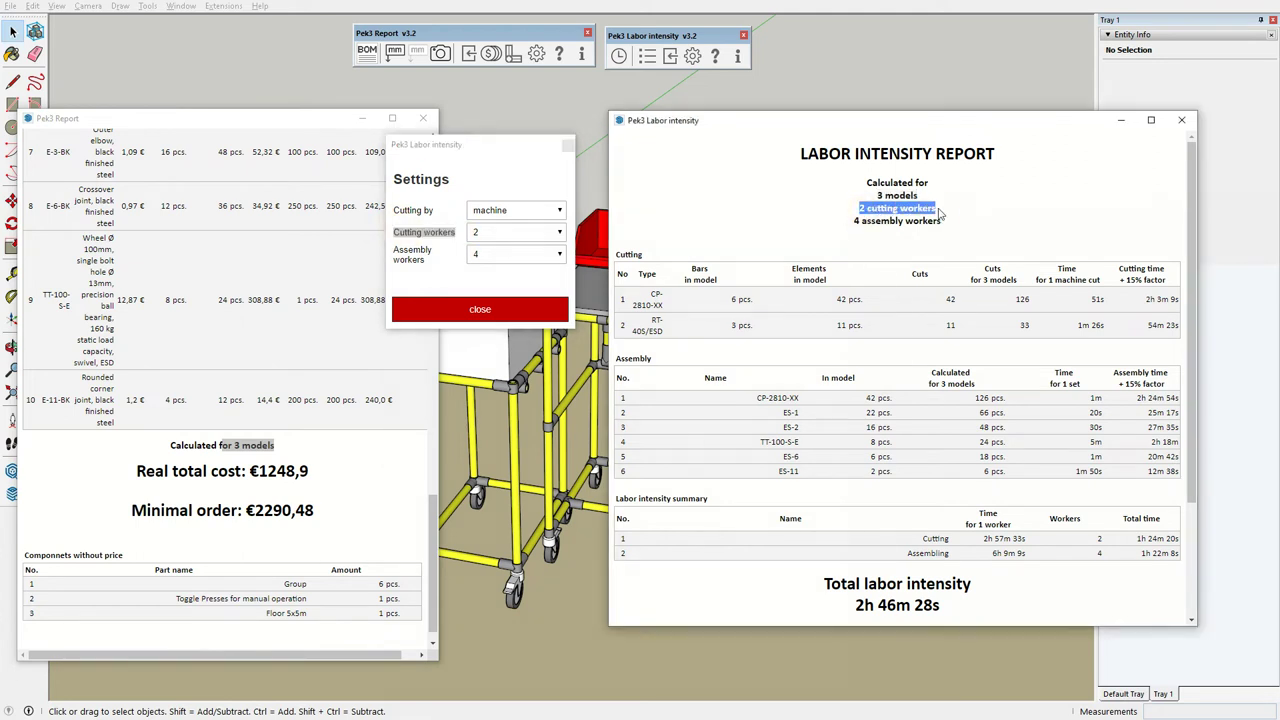
pyautogui.click(398, 257)
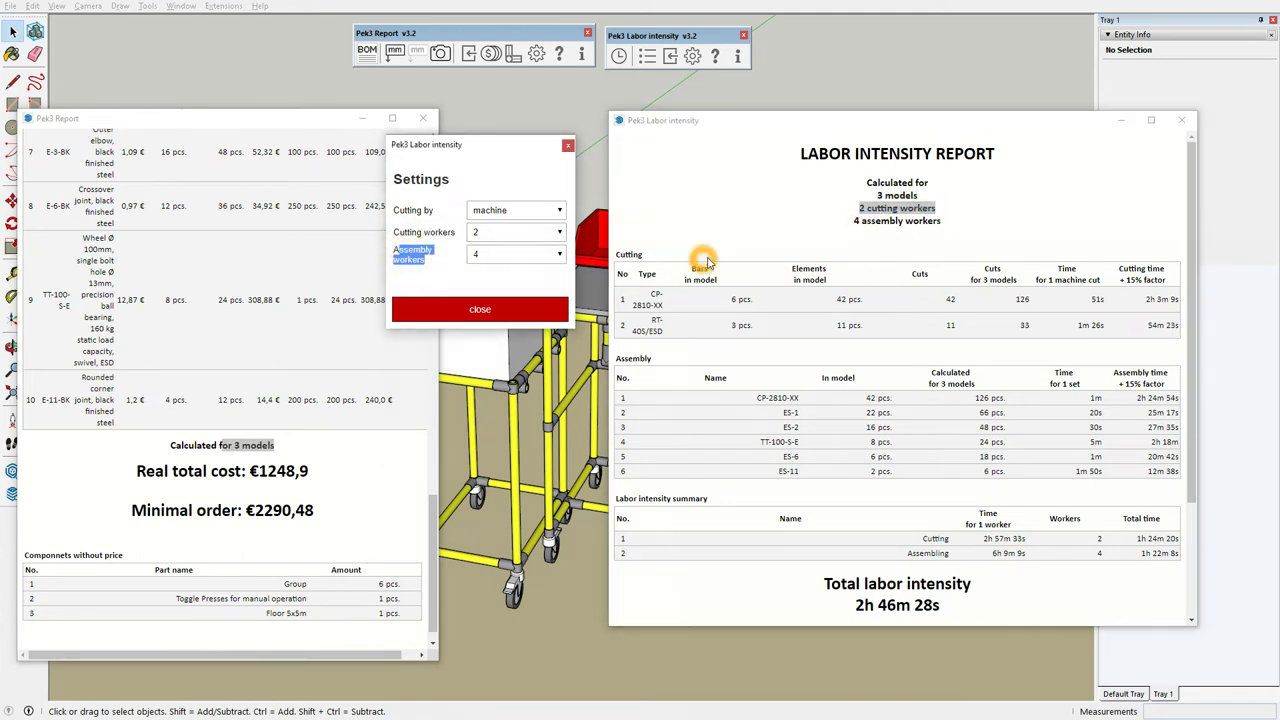
pyautogui.moveTo(854, 222); pyautogui.dragTo(941, 221)
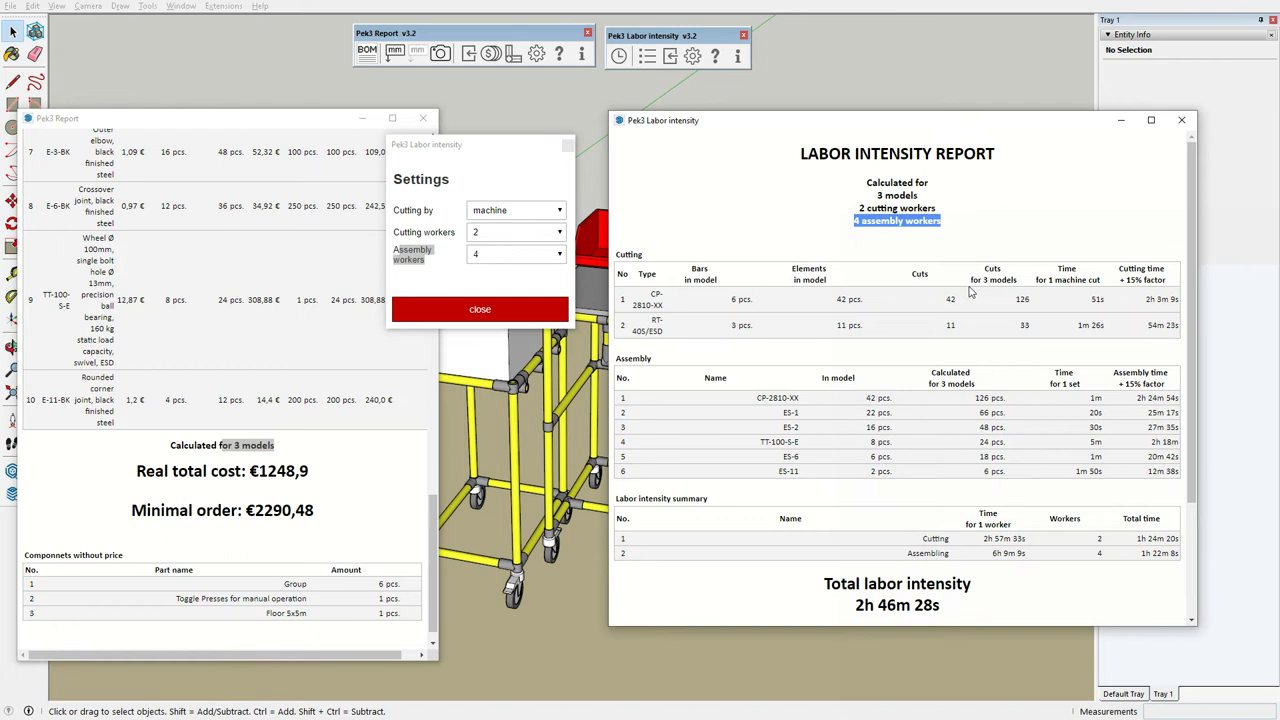
pyautogui.doubleClick(1099, 553)
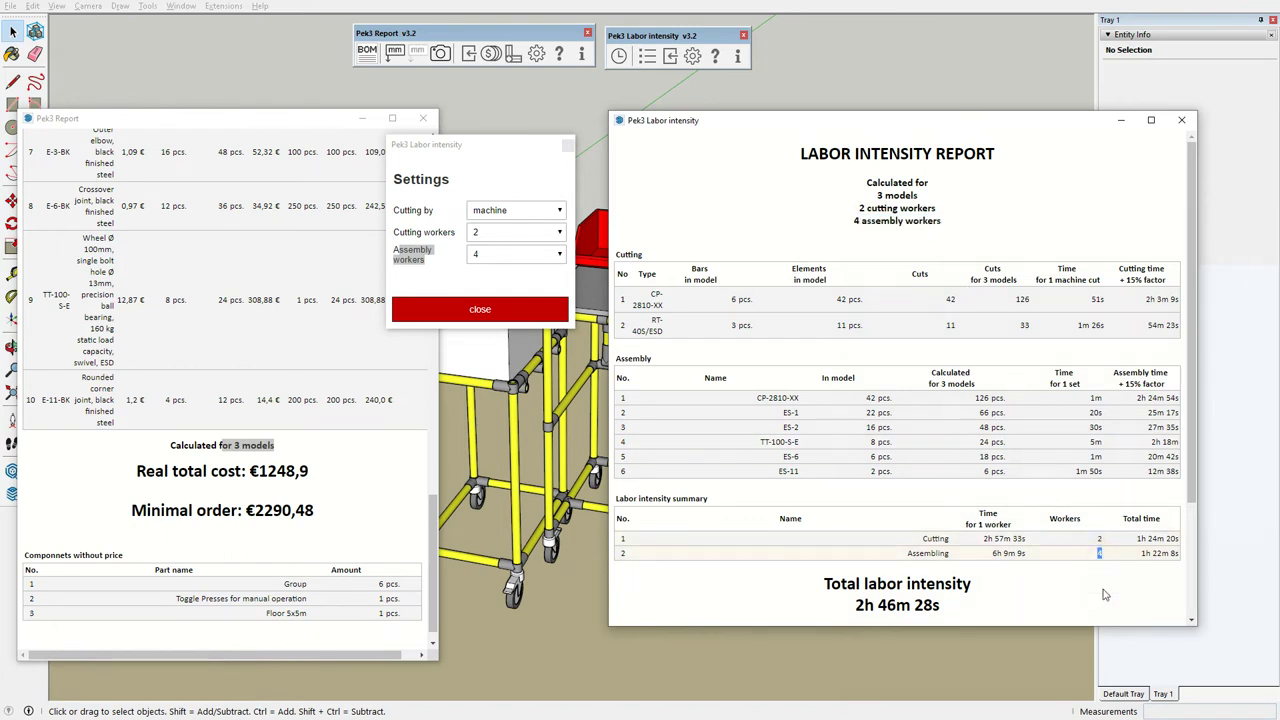
pyautogui.click(546, 161)
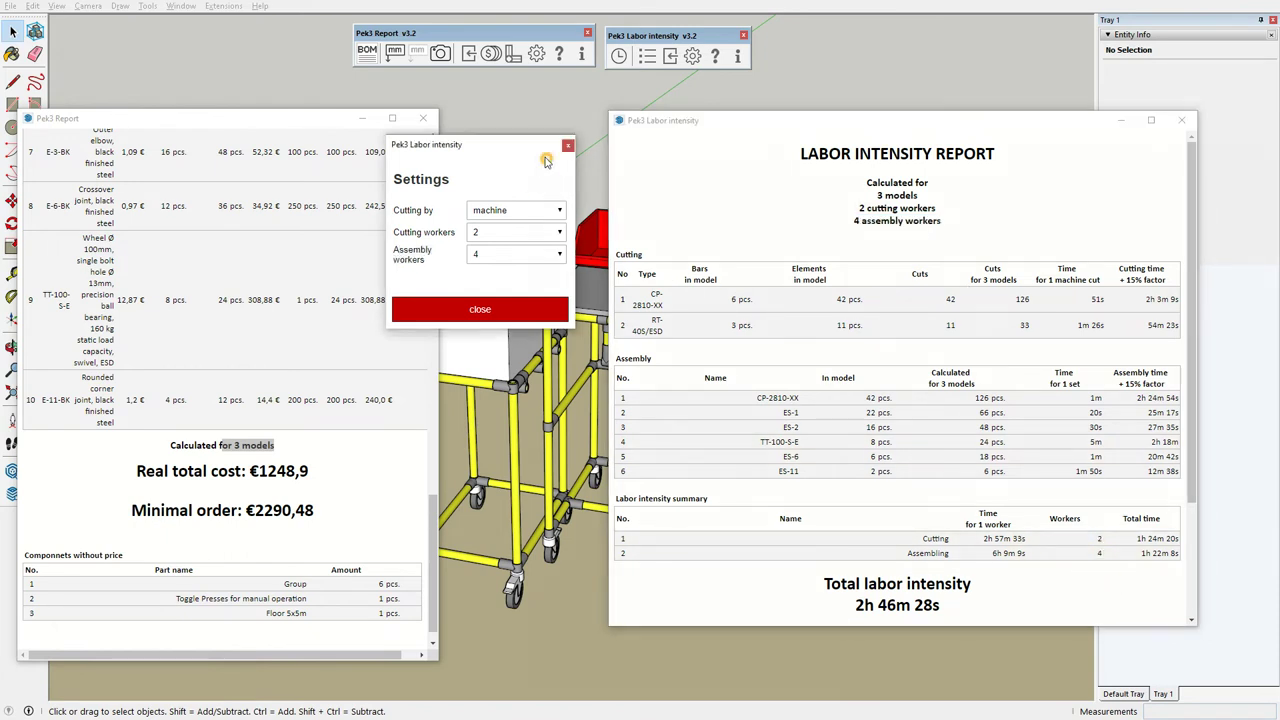
pyautogui.click(568, 147)
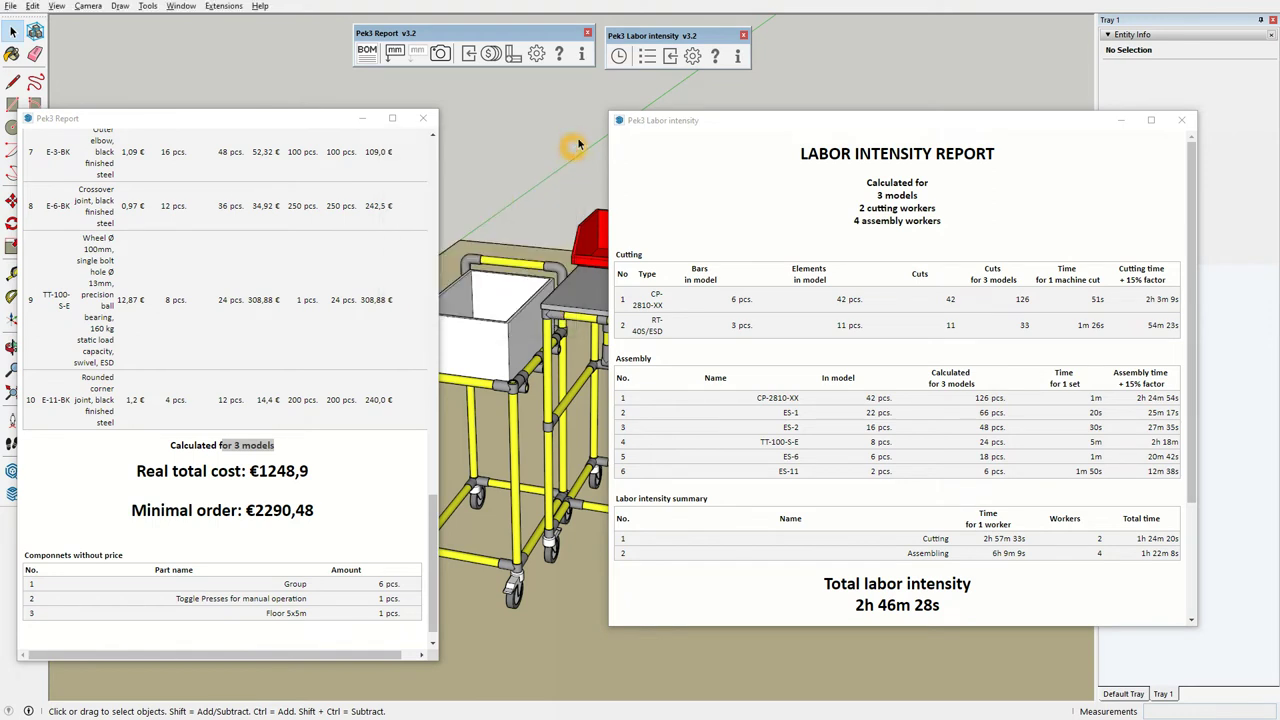
pyautogui.click(647, 56)
# - Compare correction factor rows 1–3 in the list with the report's + 15% factor heading
pyautogui.moveTo(537, 132); pyautogui.dragTo(546, 110)
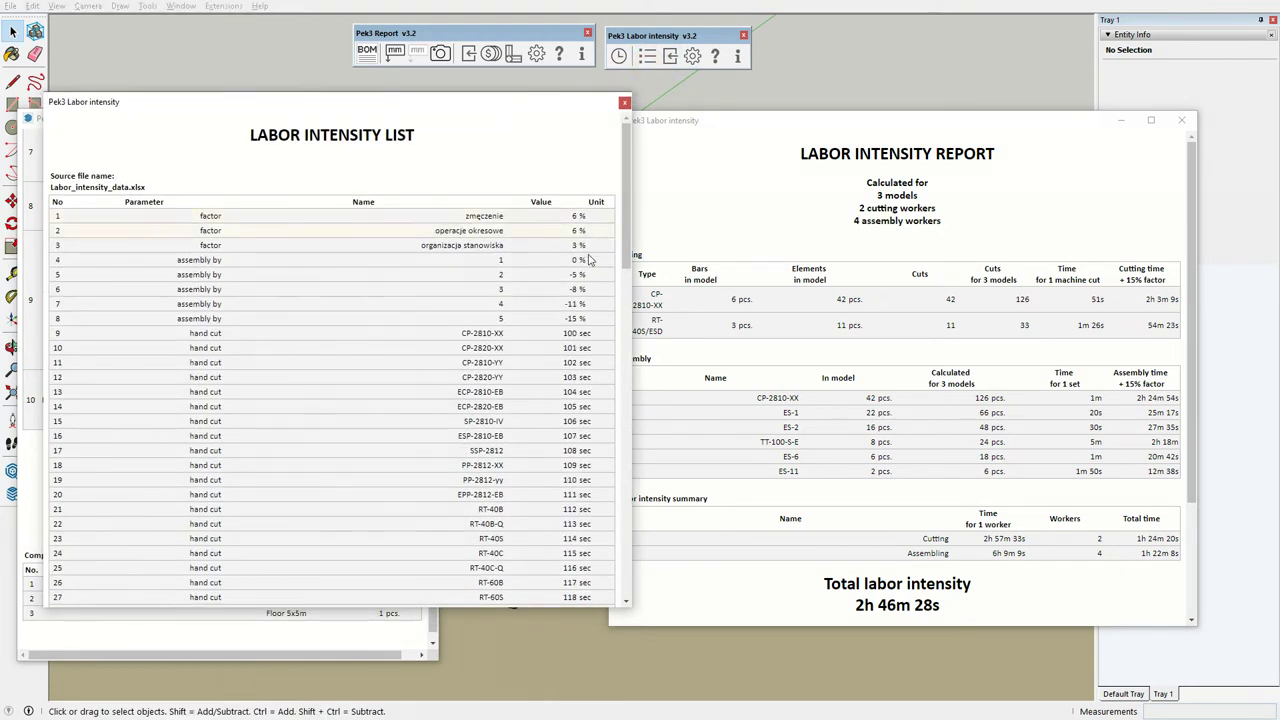
pyautogui.moveTo(586, 247); pyautogui.dragTo(212, 218)
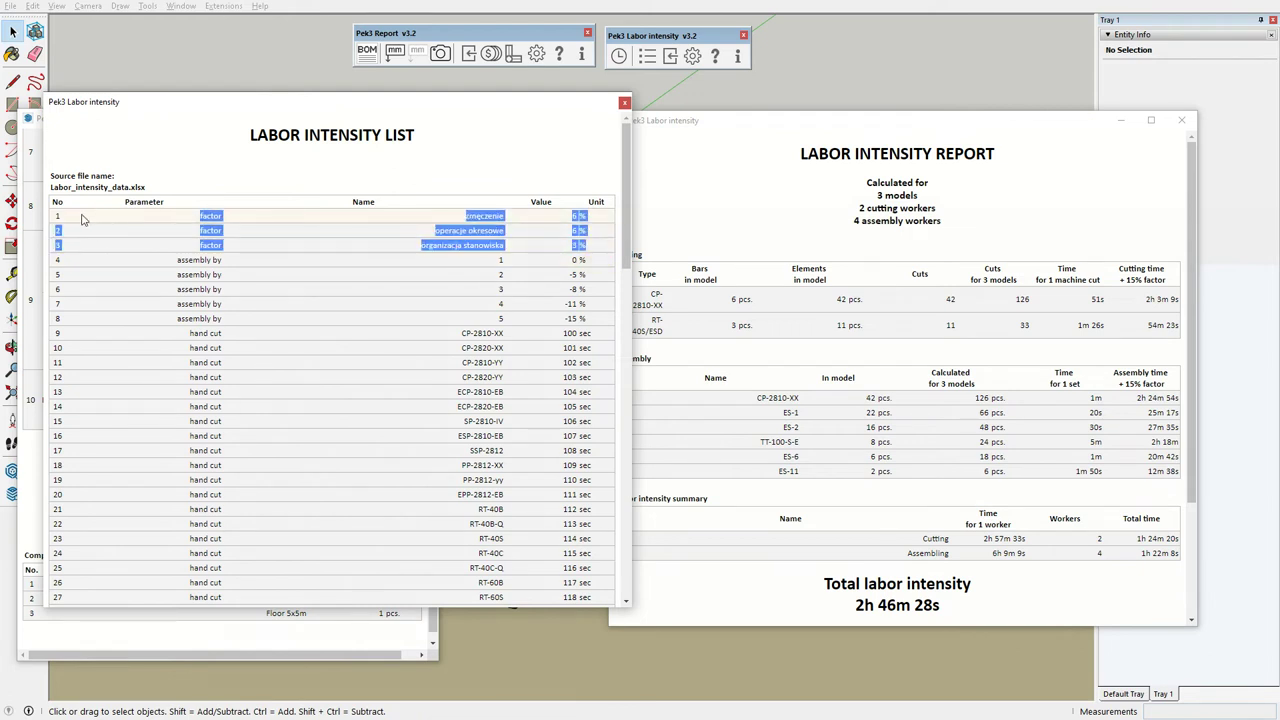
pyautogui.moveTo(42, 208); pyautogui.dragTo(604, 244)
pyautogui.click(1120, 282)
pyautogui.moveTo(1120, 282); pyautogui.dragTo(1166, 282)
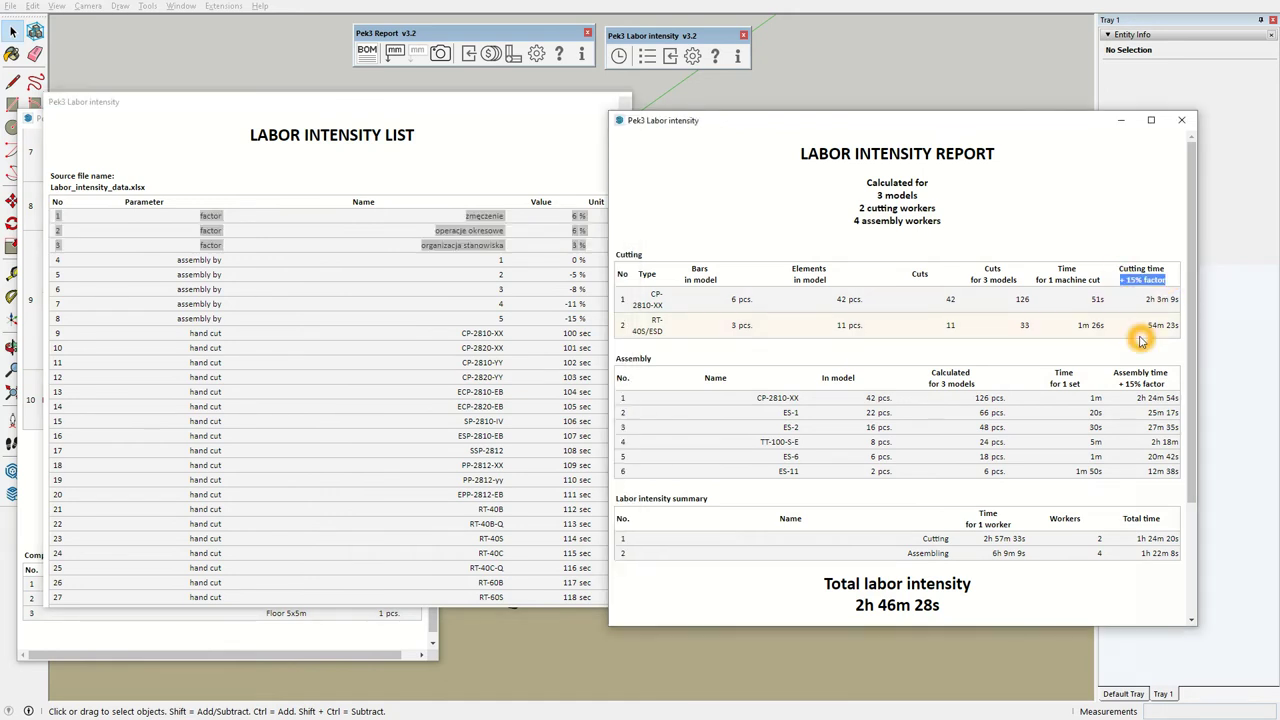
pyautogui.click(522, 180)
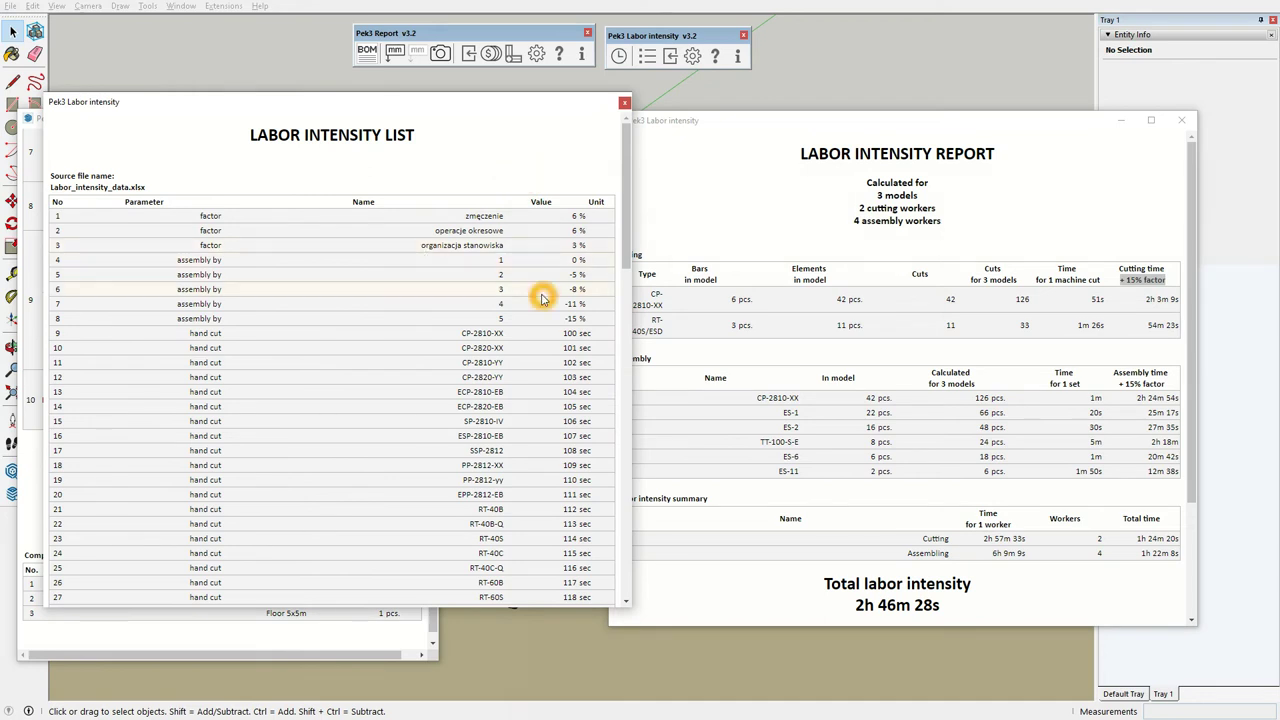
# - Match the -5 % and -11 % assembly rates to the report totals, then close the list
pyautogui.moveTo(496, 274); pyautogui.dragTo(590, 273)
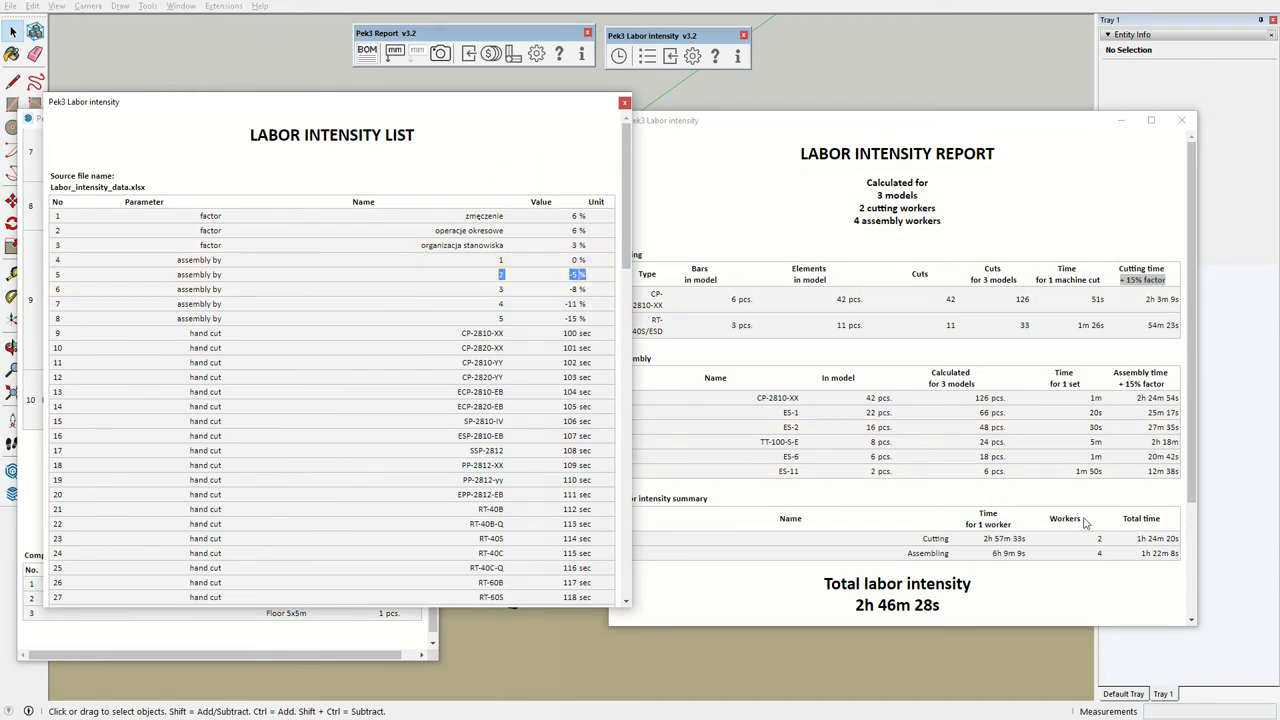
pyautogui.moveTo(1130, 540); pyautogui.dragTo(1180, 542)
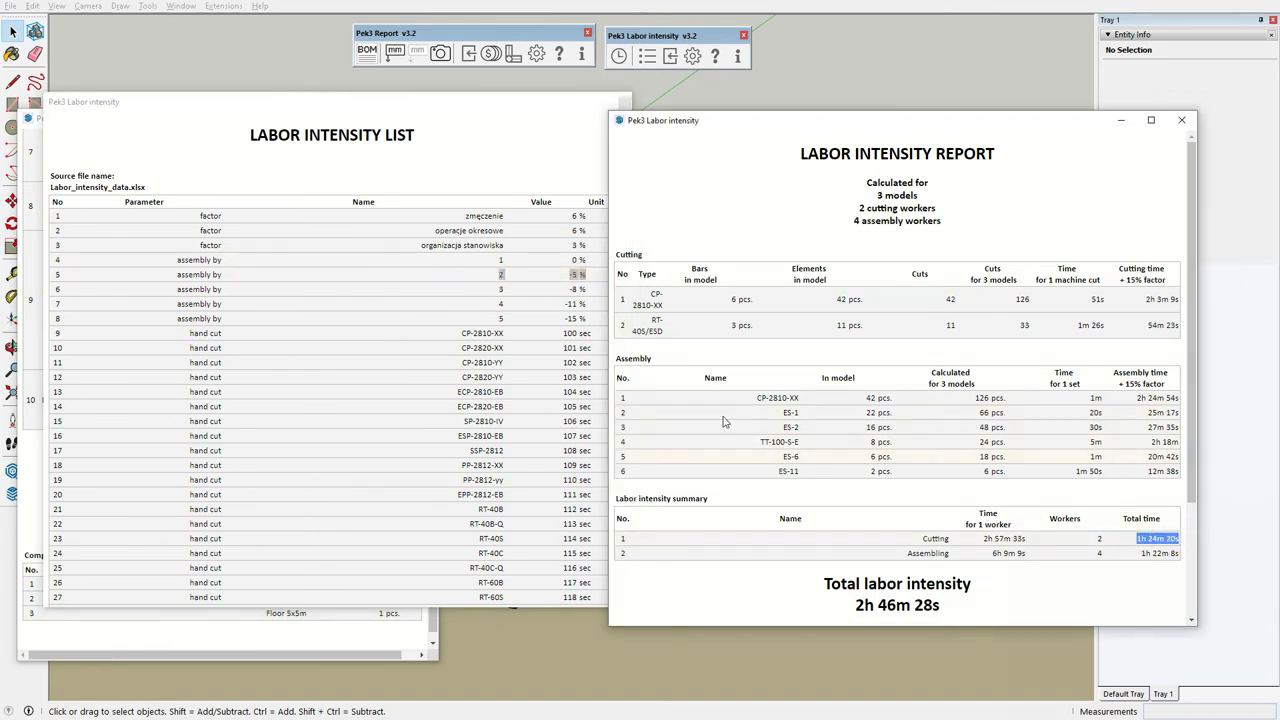
pyautogui.moveTo(480, 306); pyautogui.dragTo(511, 307)
pyautogui.moveTo(591, 307); pyautogui.dragTo(598, 306)
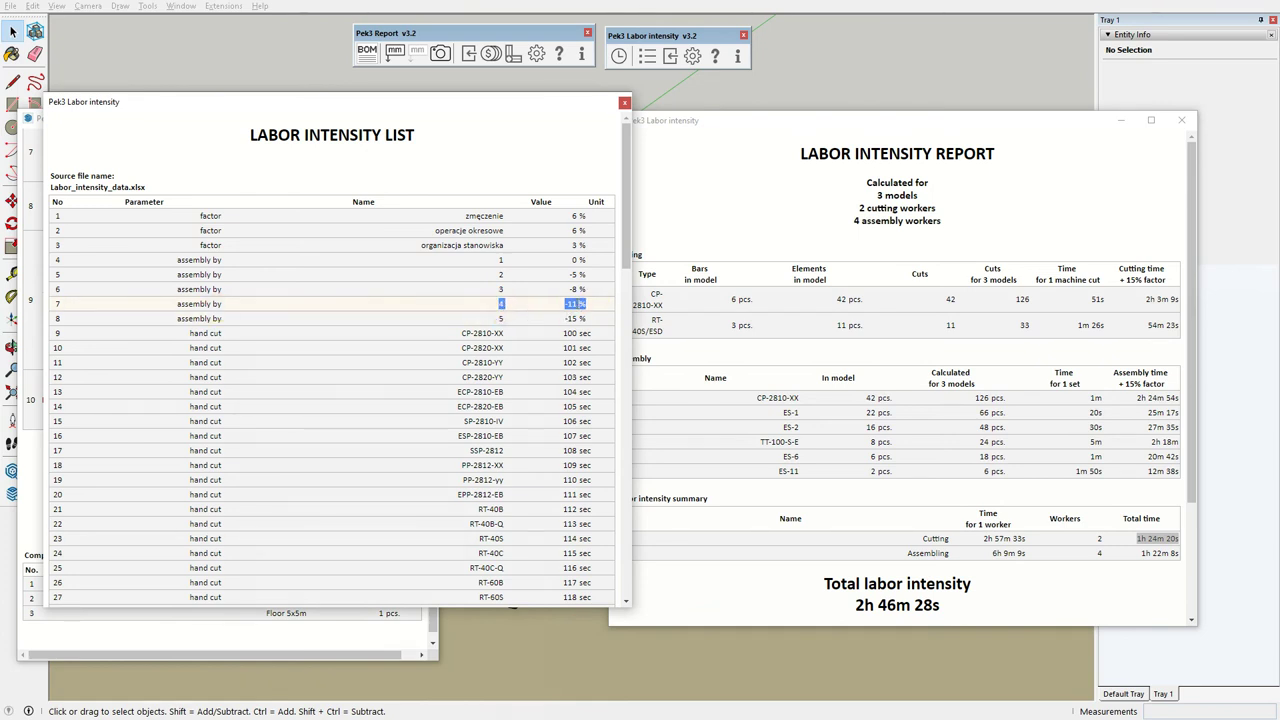
pyautogui.moveTo(906, 553); pyautogui.dragTo(1047, 562)
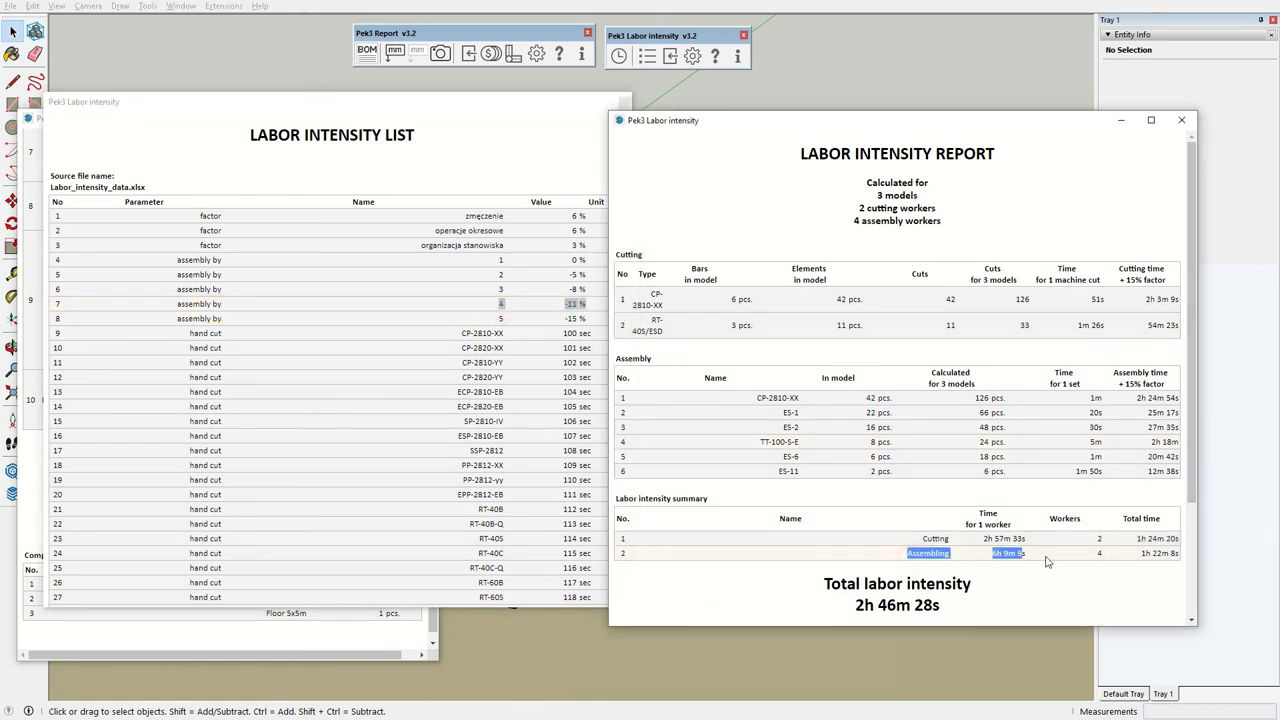
pyautogui.moveTo(1136, 558); pyautogui.dragTo(1165, 556)
pyautogui.click(536, 122)
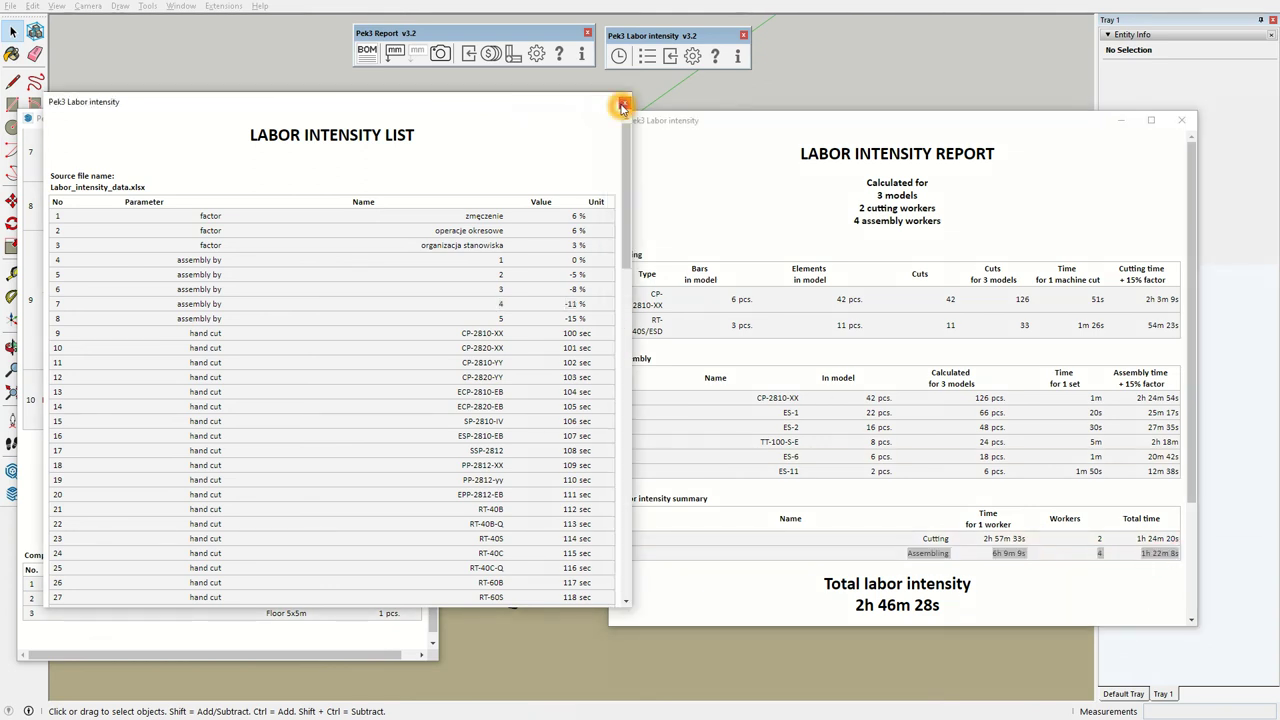
pyautogui.click(622, 105)
# - Close the labor intensity report, the Pek3 cost report and the Pek3 Report Settings dialog
pyautogui.click(1181, 120)
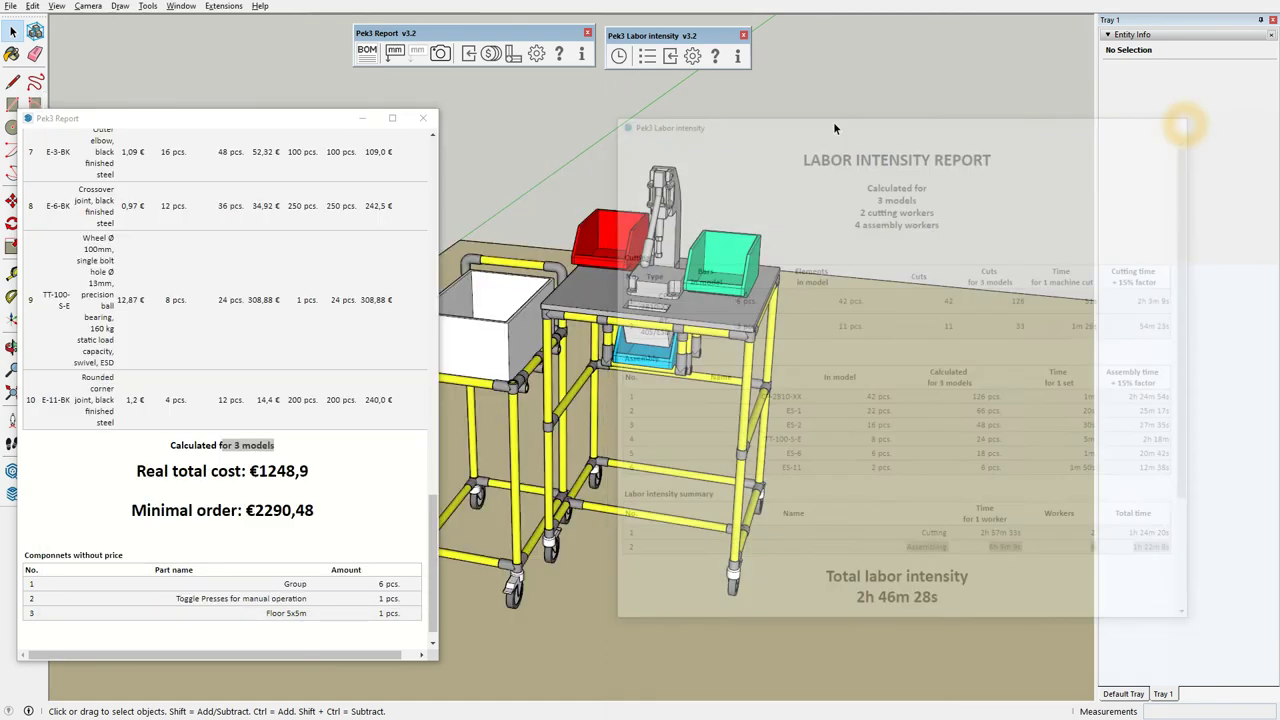
pyautogui.click(429, 120)
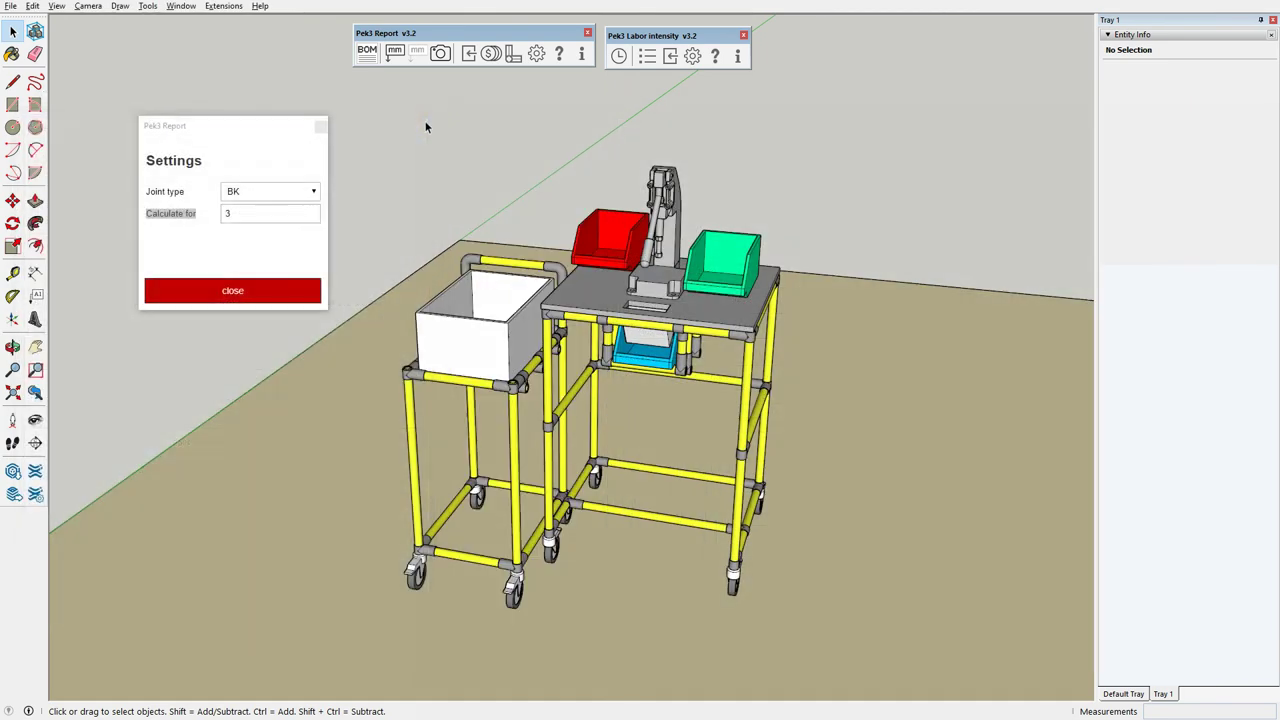
pyautogui.click(320, 126)
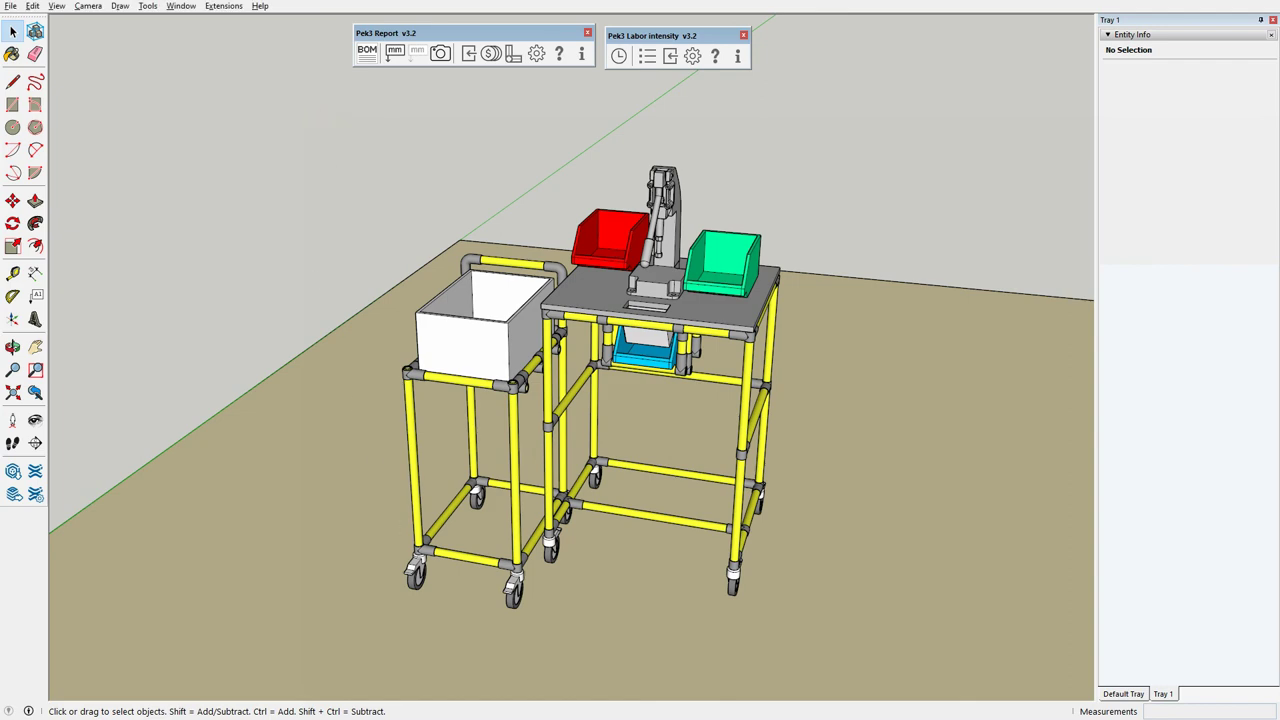